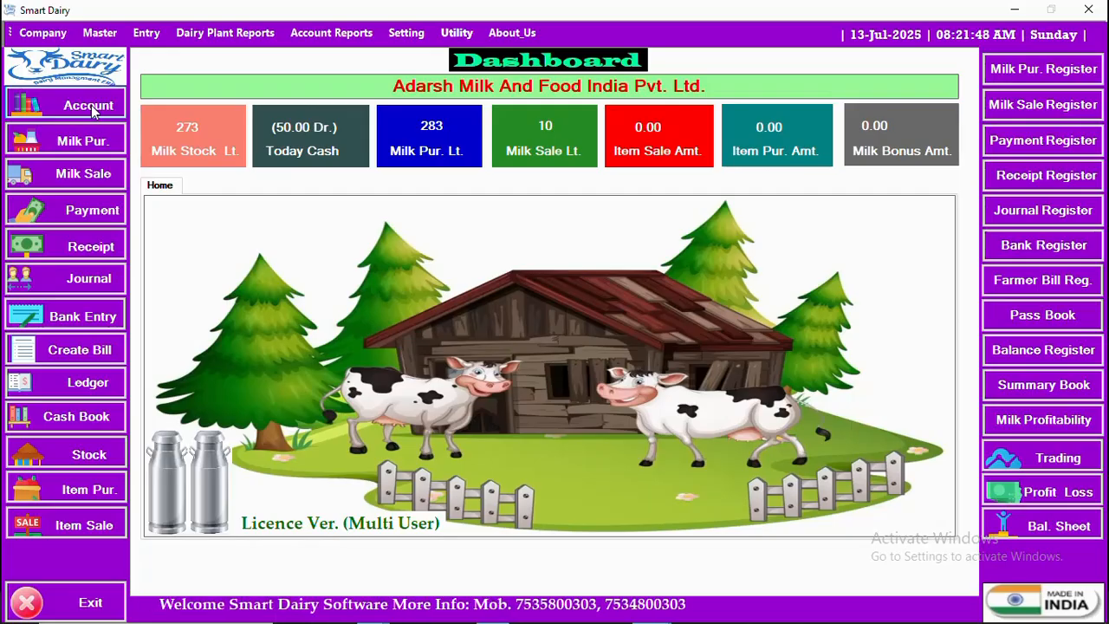
- Start a new record in the account creation form and try to save it without an account name
{"action": "left_click", "coordinate": [100, 34]}
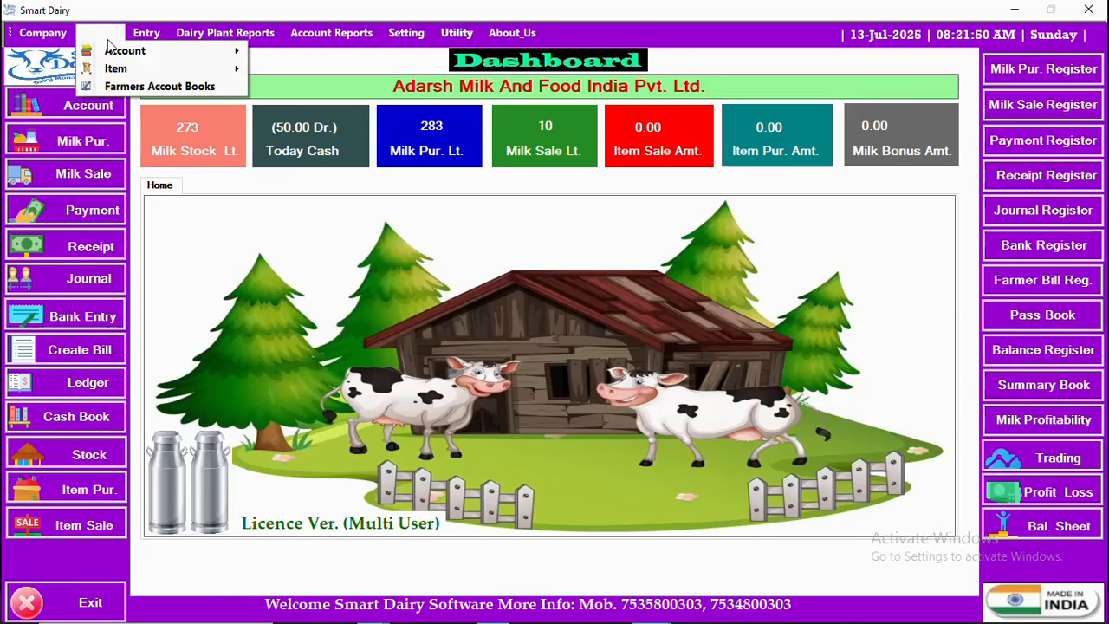
{"action": "mouse_move", "coordinate": [117, 51]}
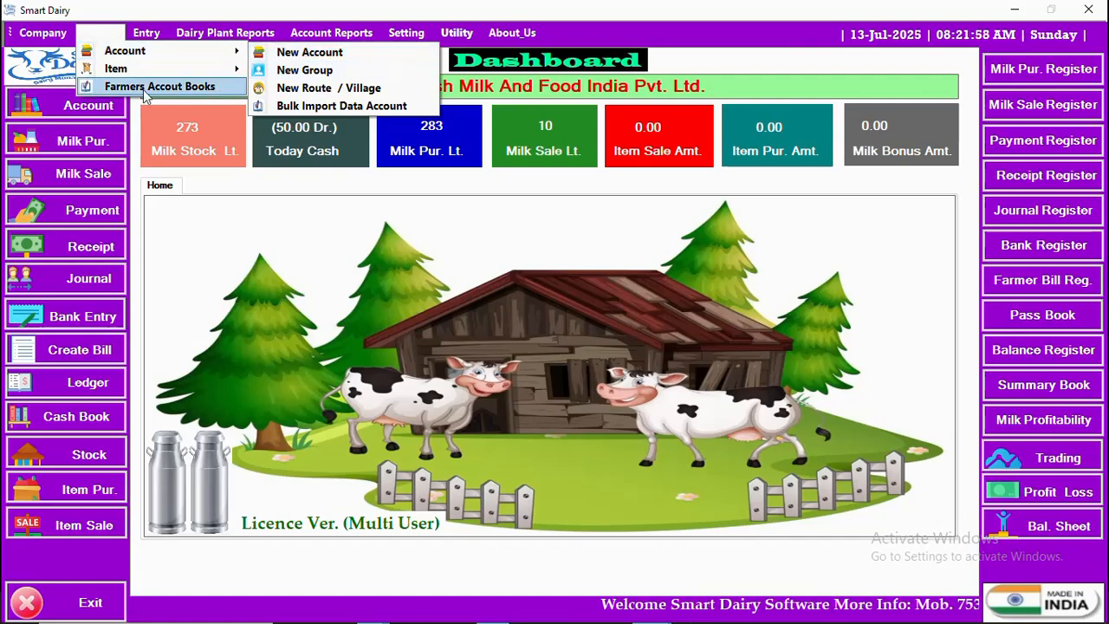
{"action": "left_click", "coordinate": [57, 107]}
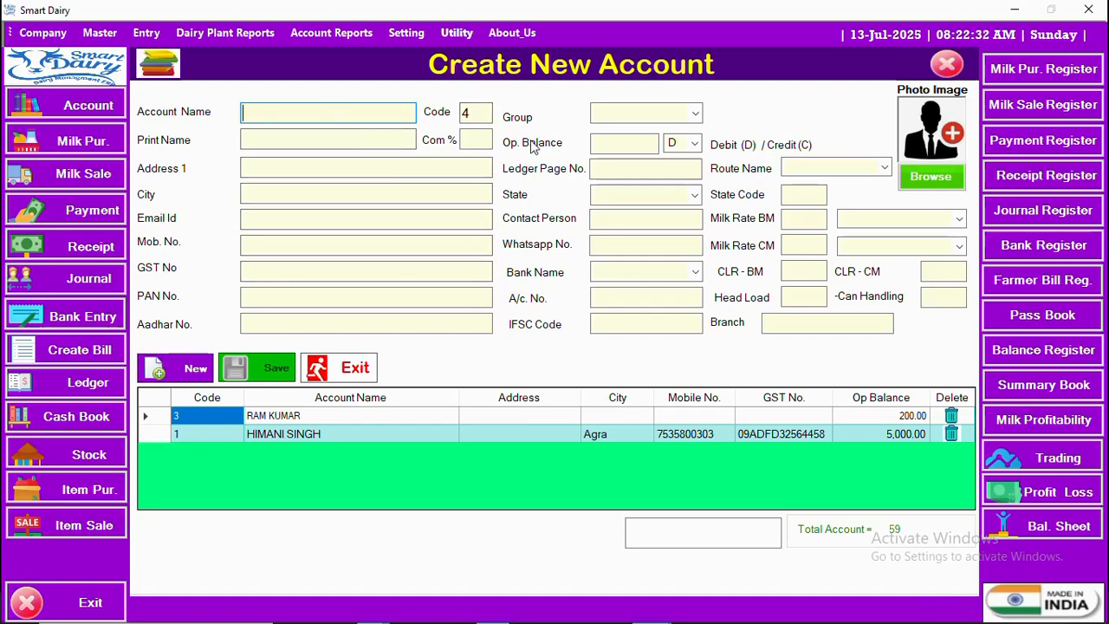
{"action": "left_click", "coordinate": [174, 370]}
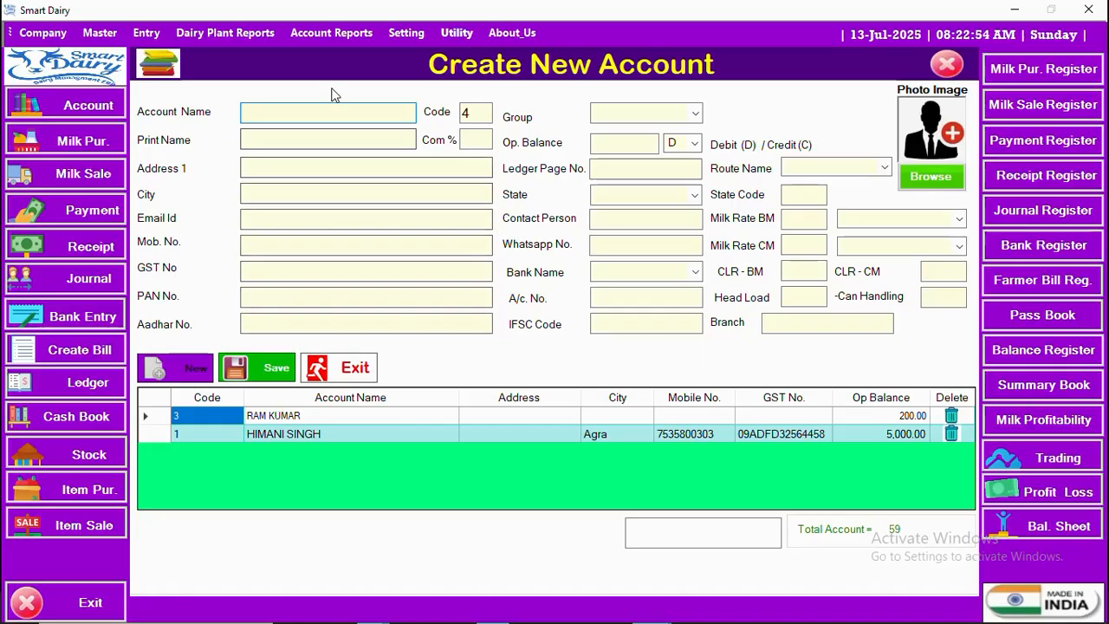
{"action": "left_click", "coordinate": [266, 376]}
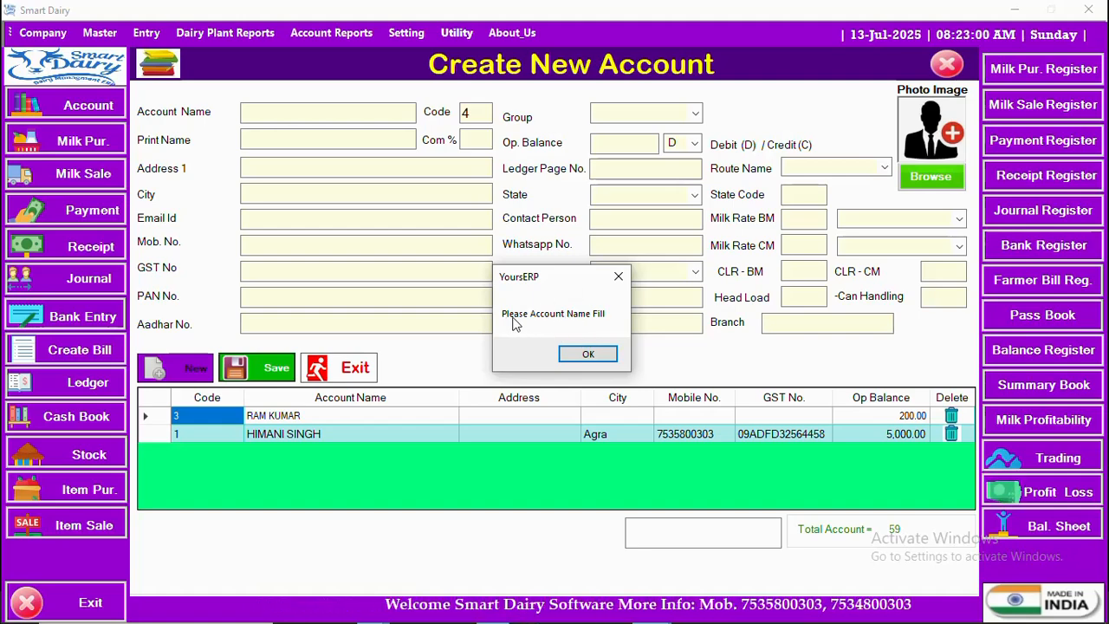
{"action": "left_click", "coordinate": [589, 354]}
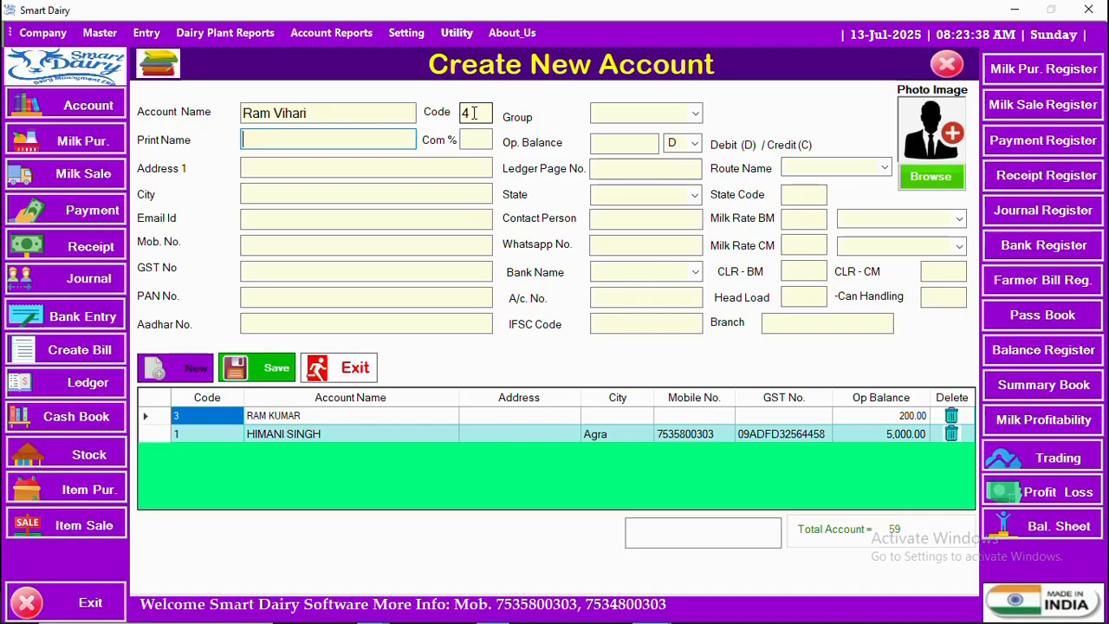
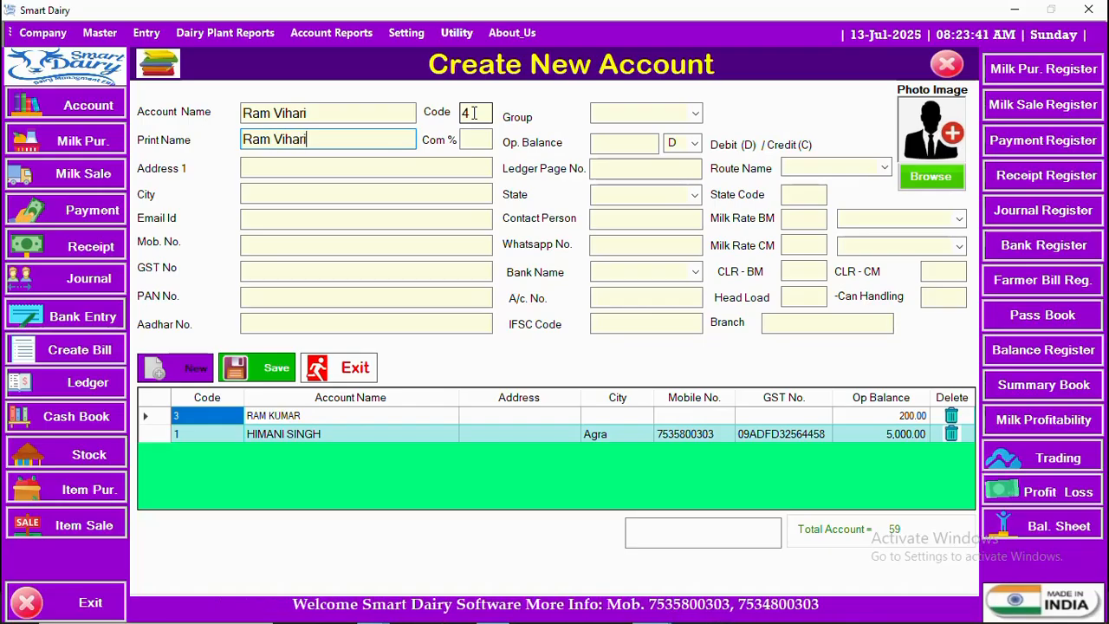
- Enter the supplier's full name as account name and print name, and fill in the address and city
{"action": "key", "text": "Return"}
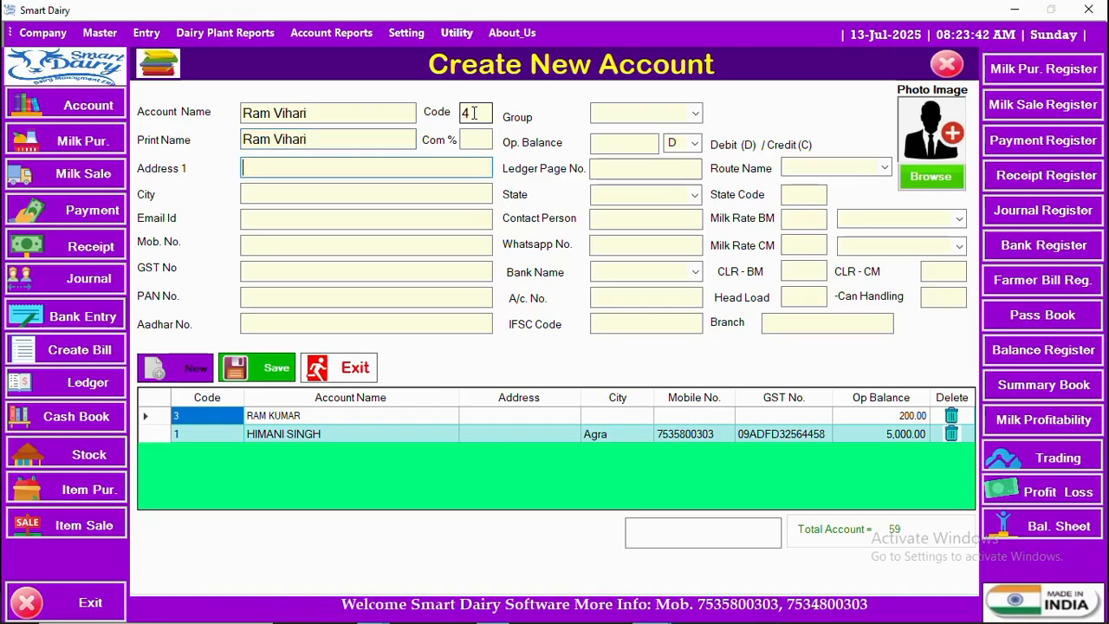
{"action": "type", "text": "Sirsaganj"}
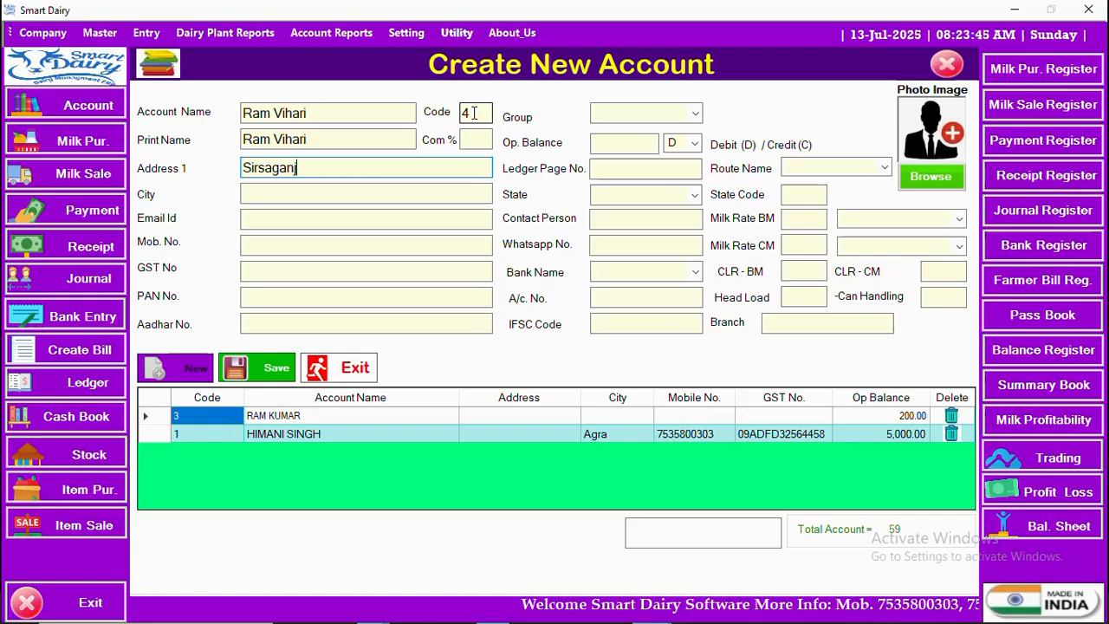
{"action": "key", "text": "Return"}
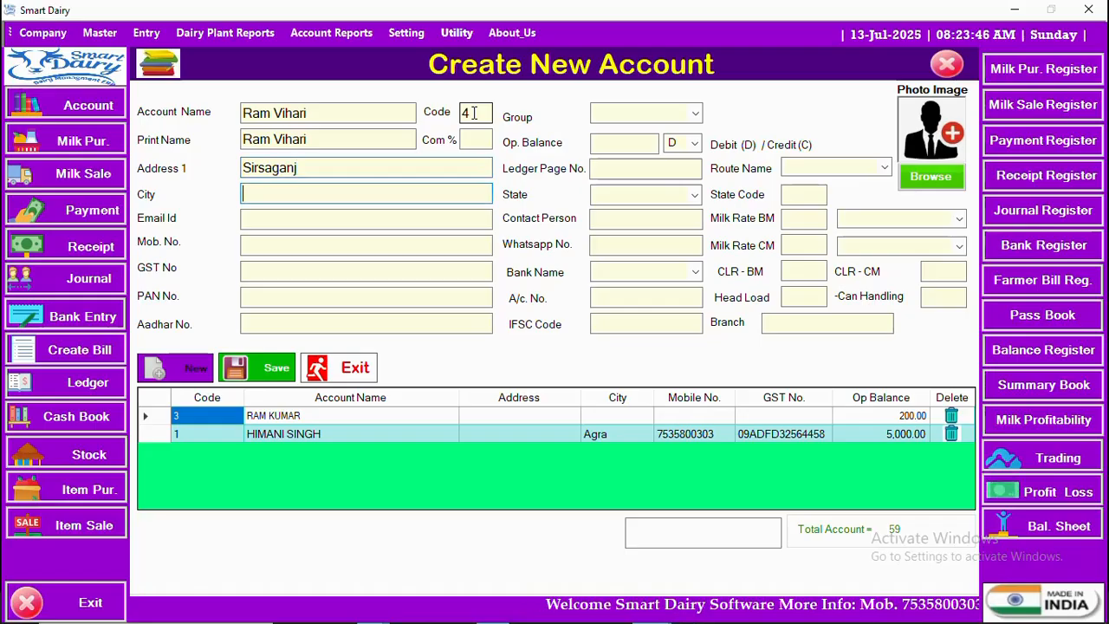
{"action": "type", "text": "Agra"}
{"action": "key", "text": "Return"}
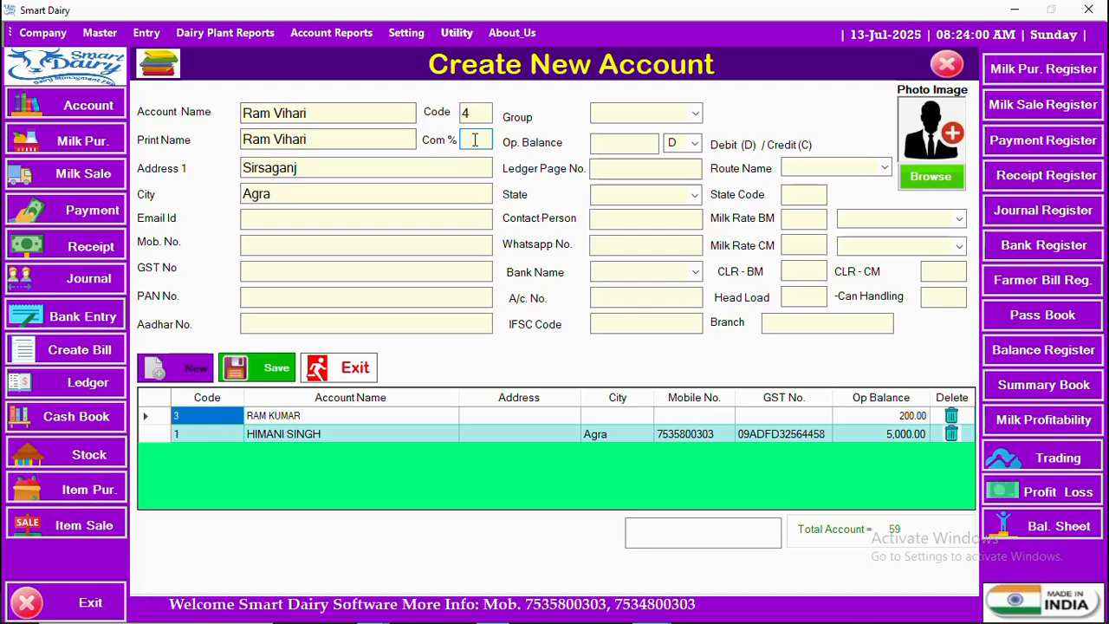
{"action": "type", "text": "2"}
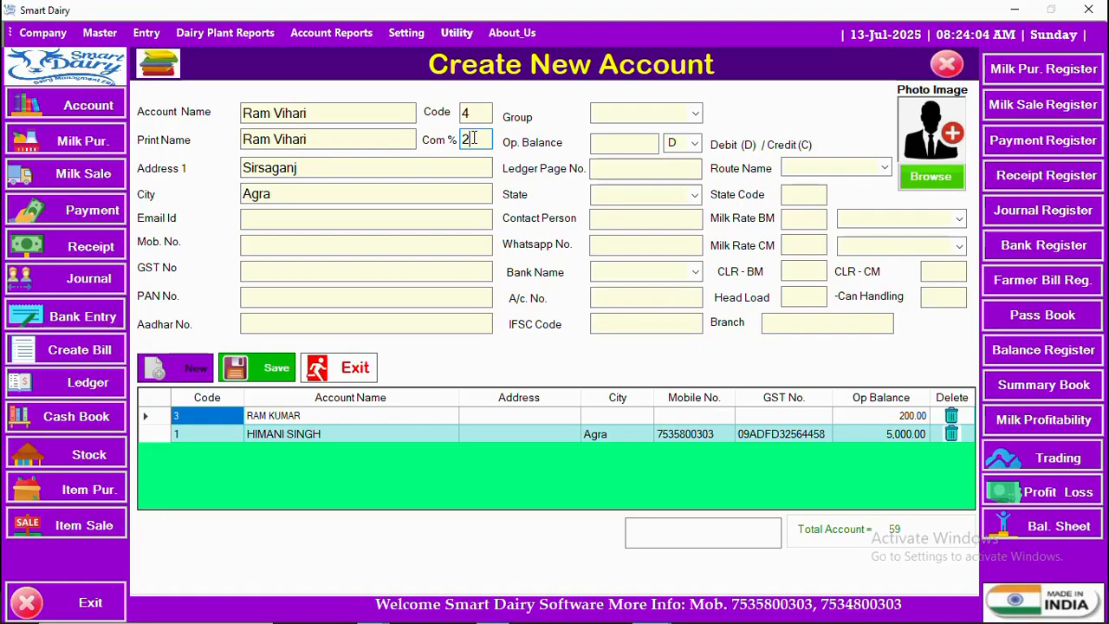
{"action": "double_click", "coordinate": [459, 143]}
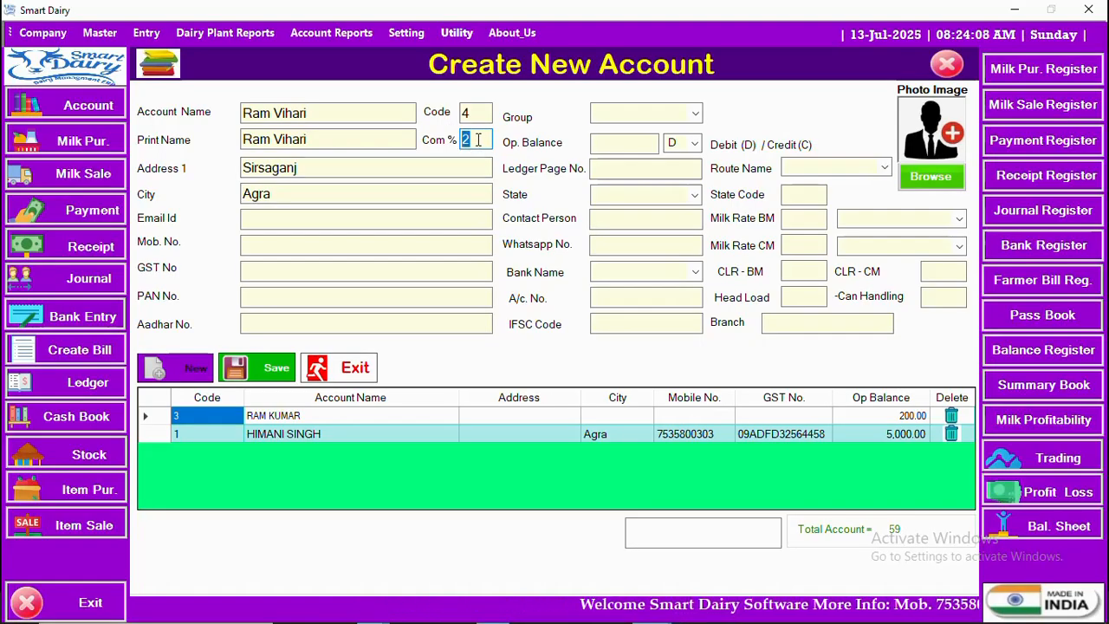
{"action": "key", "text": "BackSpace"}
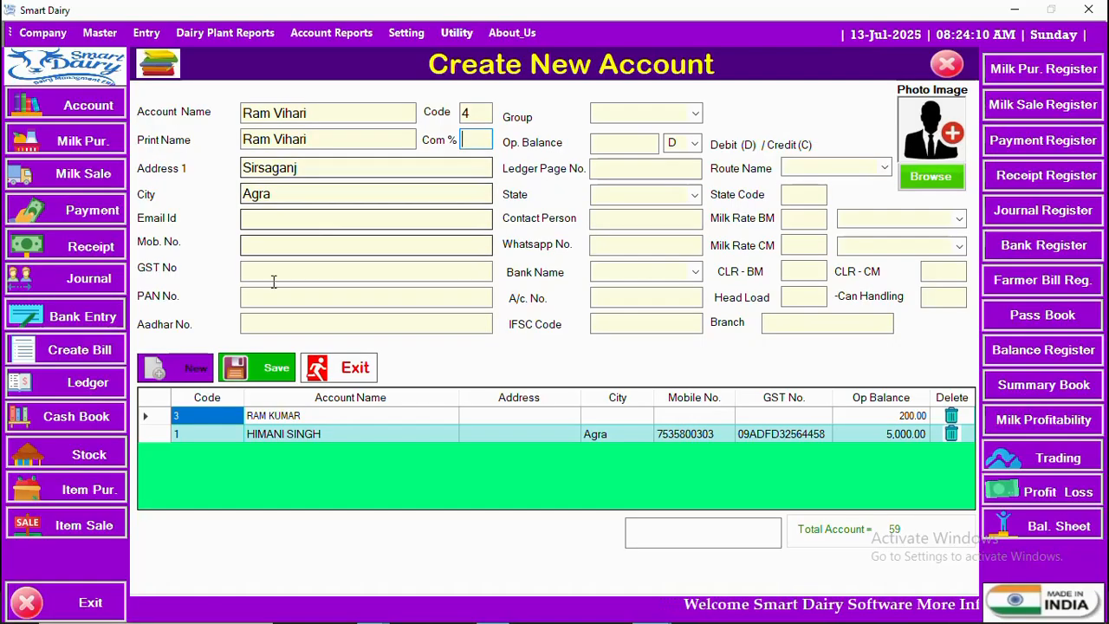
{"action": "left_click", "coordinate": [272, 325]}
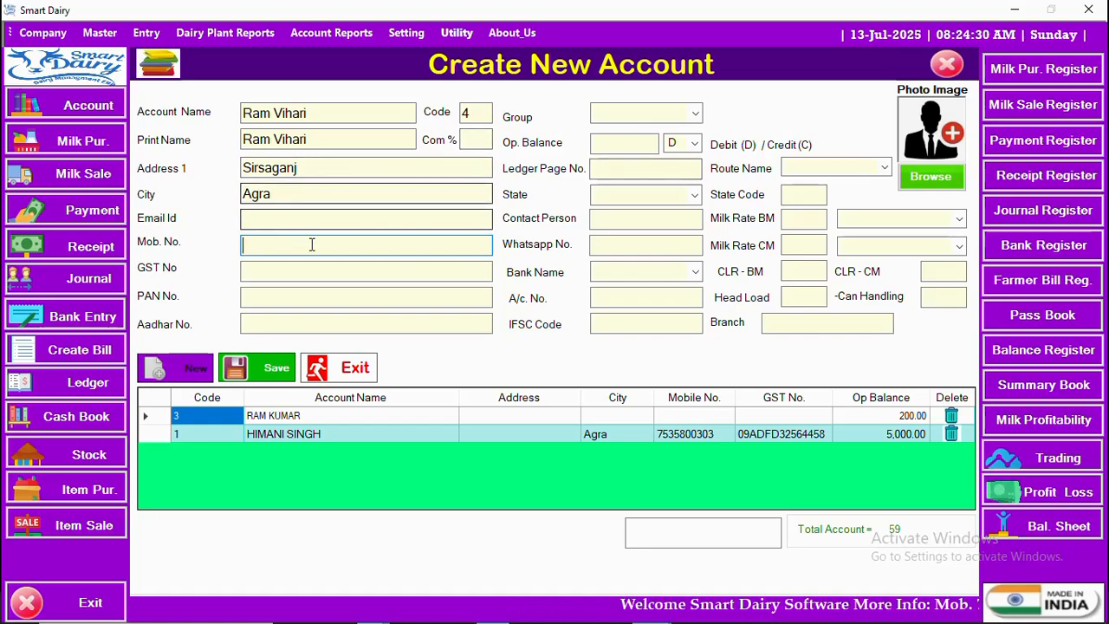
- Assign the new account to the Suppliers group
{"action": "left_click", "coordinate": [697, 116]}
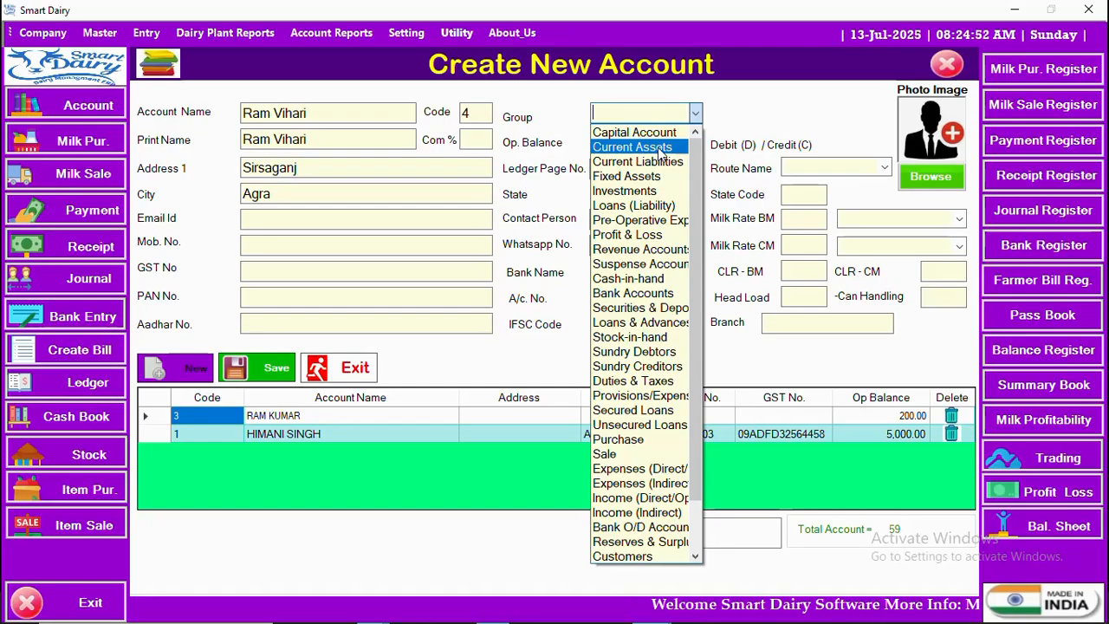
{"action": "scroll", "coordinate": [660, 169], "scroll_direction": "down", "scroll_amount": 1}
{"action": "scroll", "coordinate": [658, 177], "scroll_direction": "down", "scroll_amount": 1}
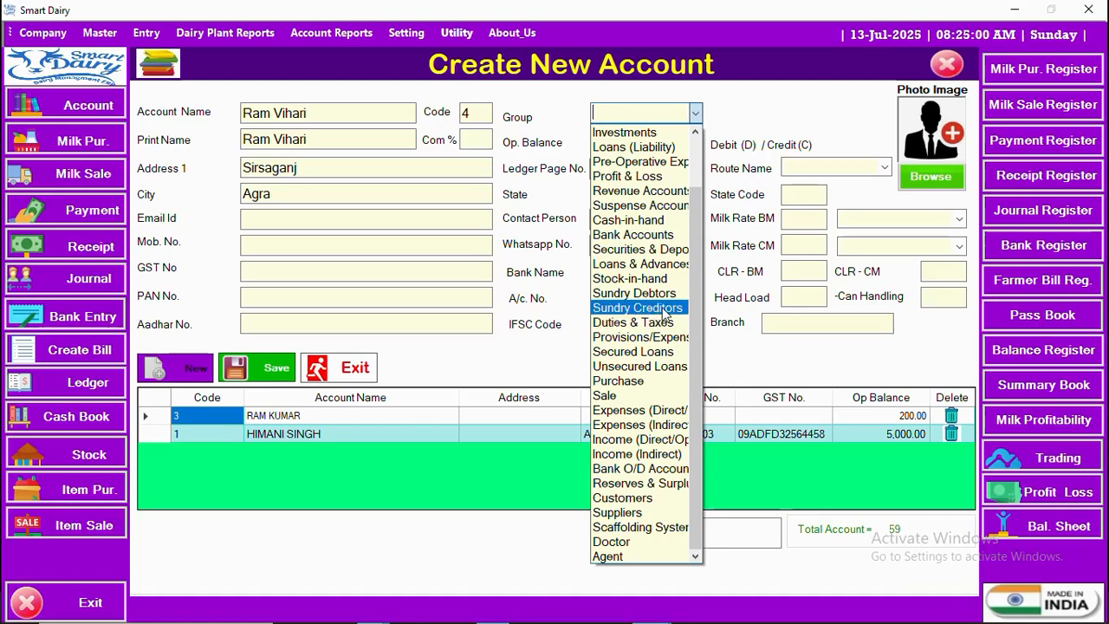
{"action": "left_click", "coordinate": [648, 511]}
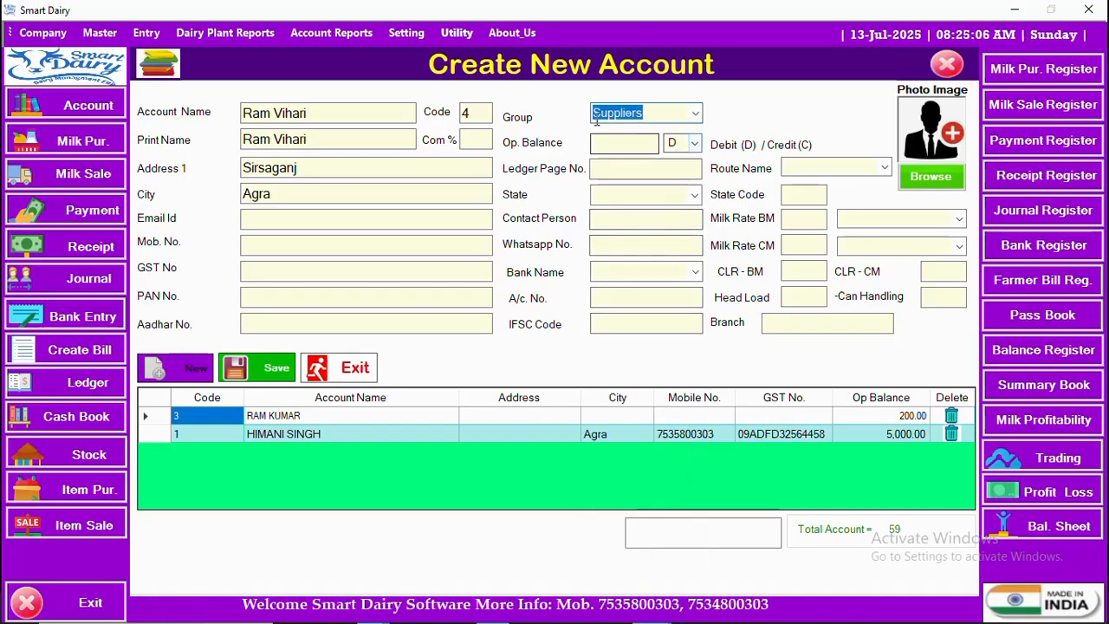
- Set the account's opening balance to 2000 as a credit (C)
{"action": "left_click", "coordinate": [615, 142]}
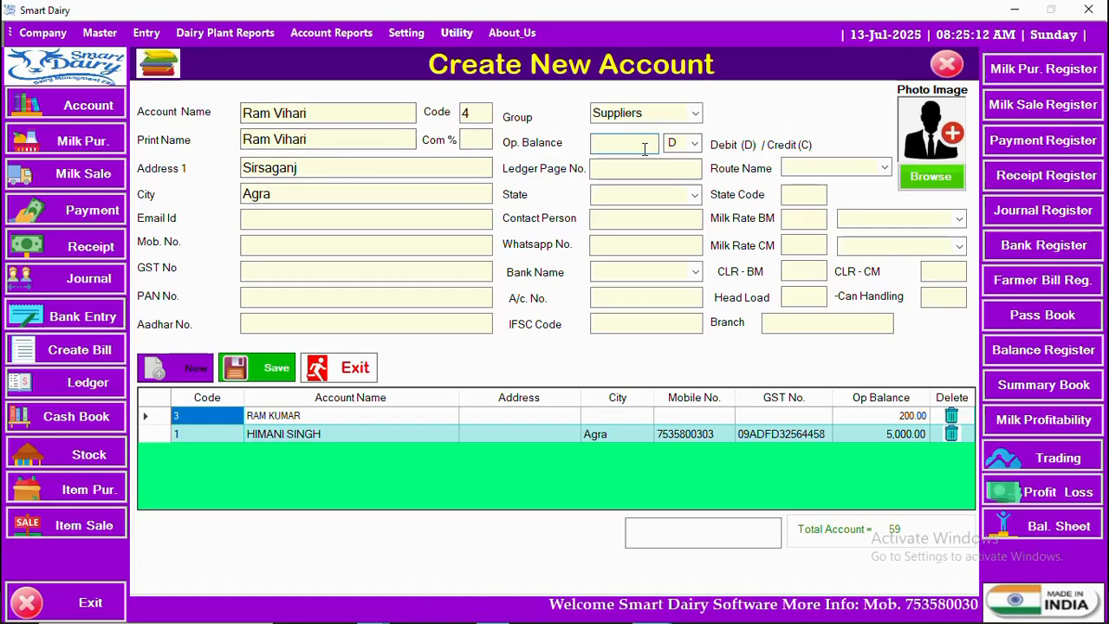
{"action": "type", "text": "2000"}
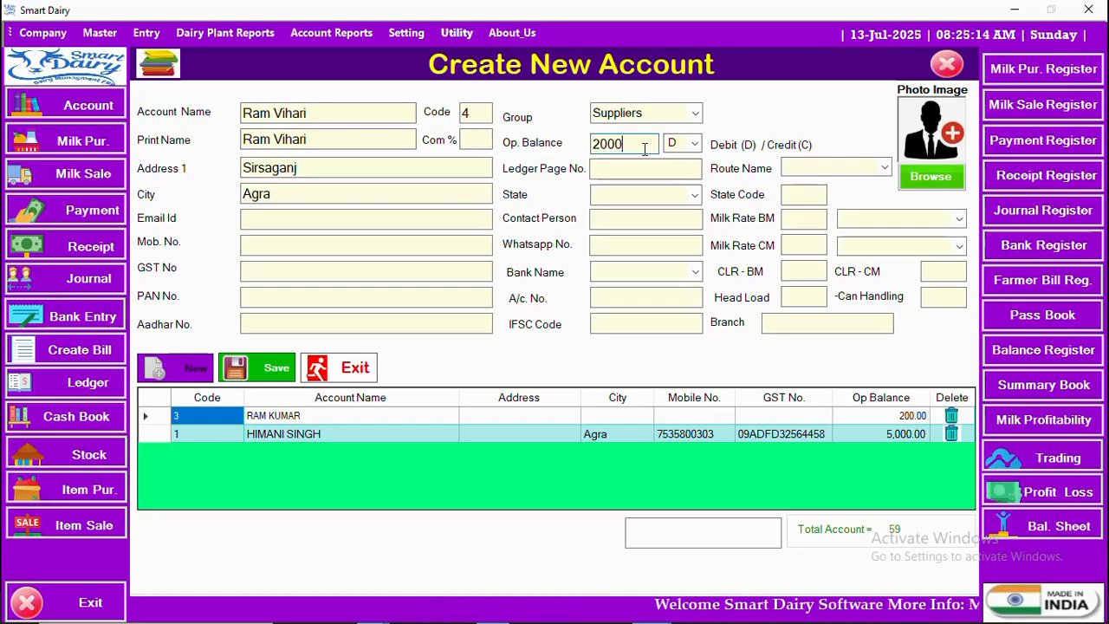
{"action": "left_click", "coordinate": [693, 145]}
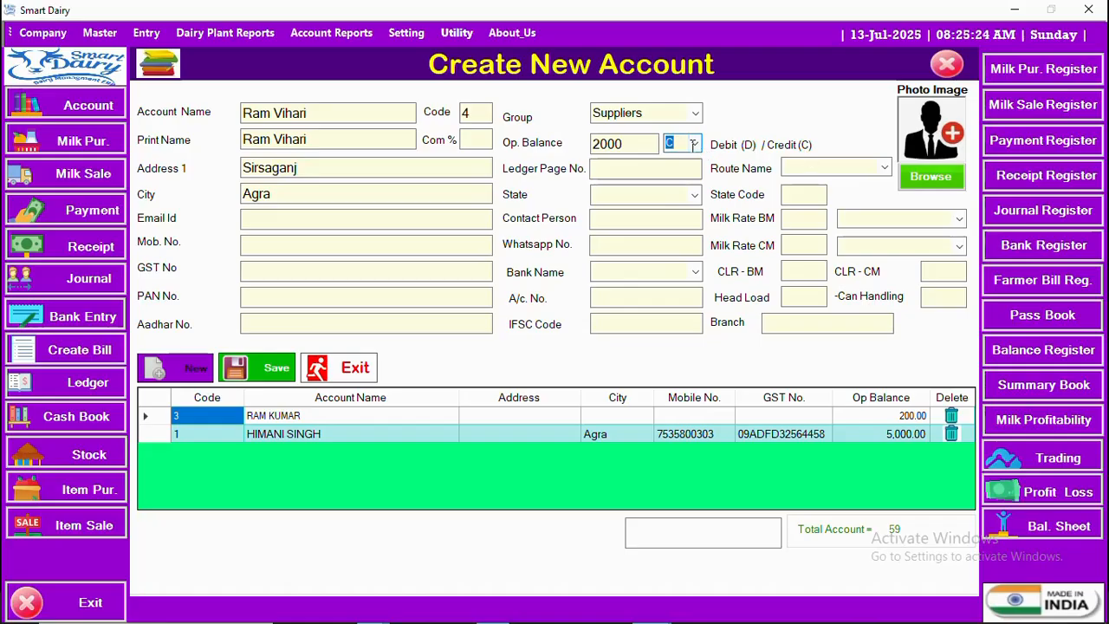
{"action": "left_click", "coordinate": [625, 169]}
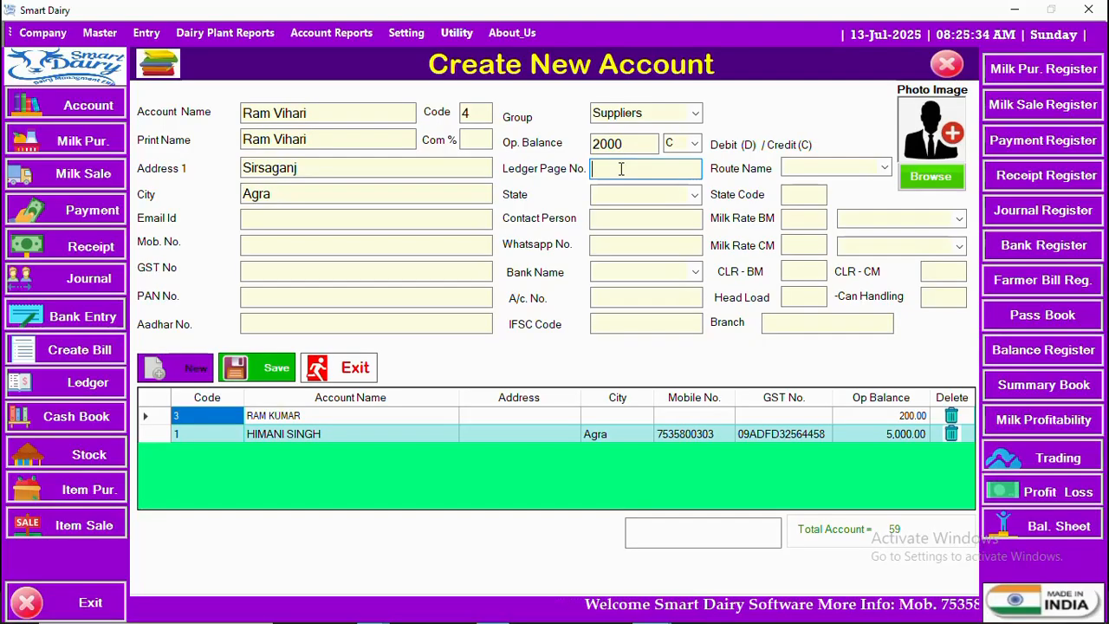
- Set the account's state to Uttar Pradesh
{"action": "left_click", "coordinate": [695, 199]}
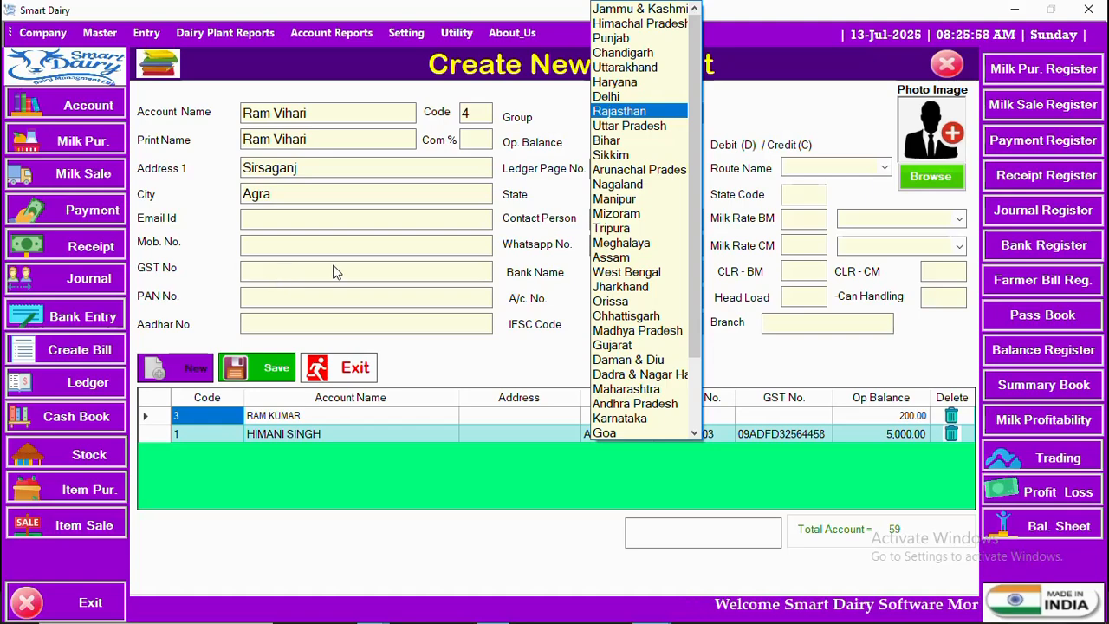
{"action": "scroll", "coordinate": [634, 277], "scroll_direction": "down", "scroll_amount": 1}
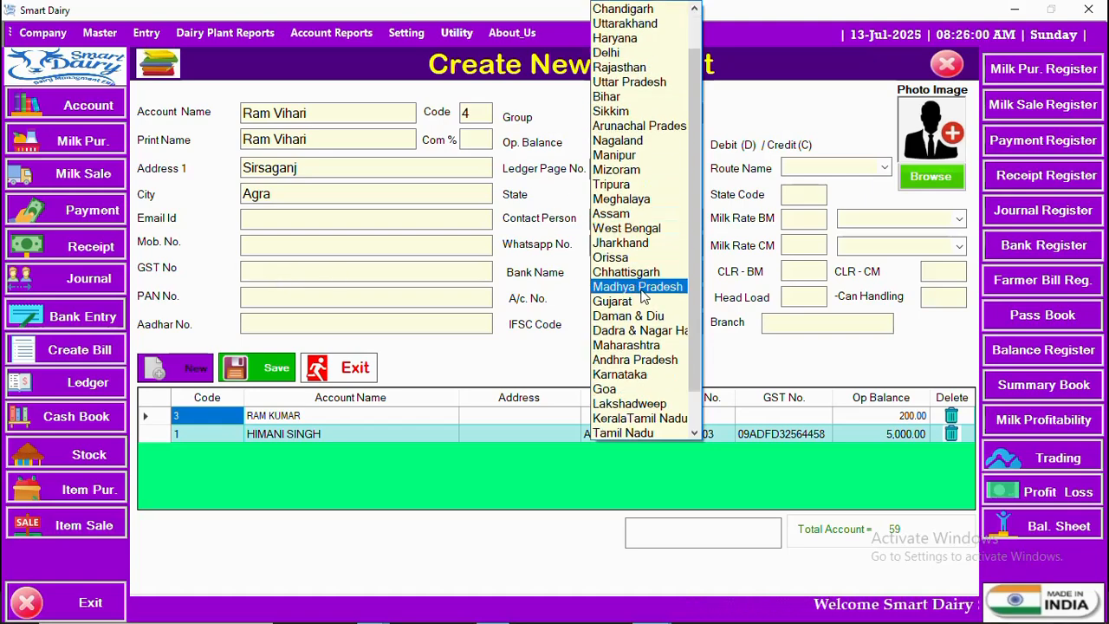
{"action": "scroll", "coordinate": [641, 297], "scroll_direction": "up", "scroll_amount": 1}
{"action": "left_click", "coordinate": [644, 125]}
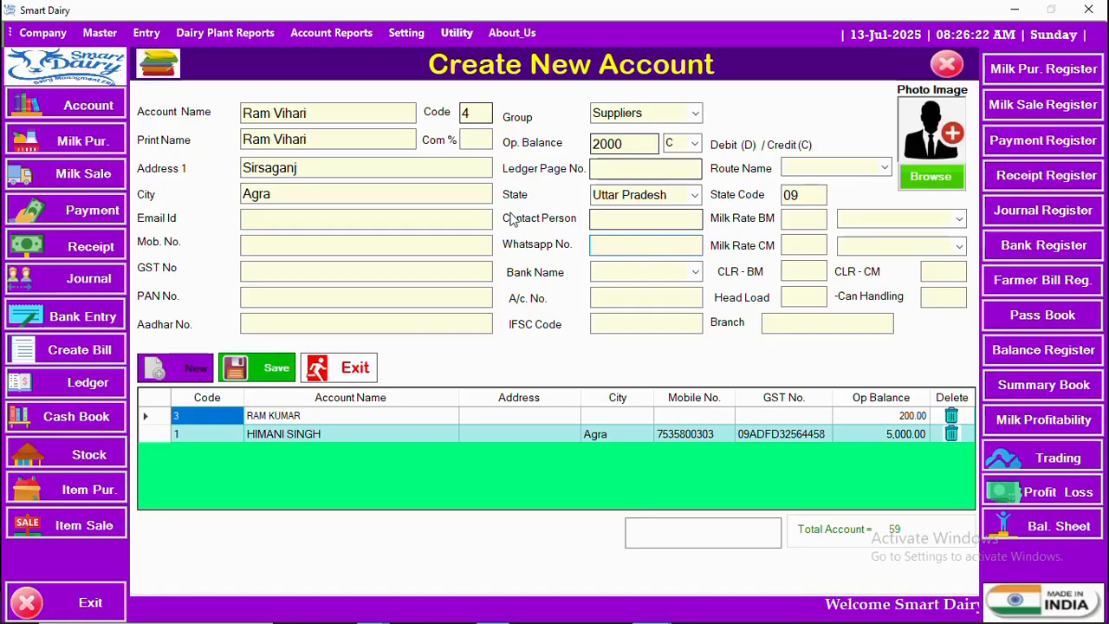
- Choose HDFC Bank as the account's bank
{"action": "left_click", "coordinate": [696, 273]}
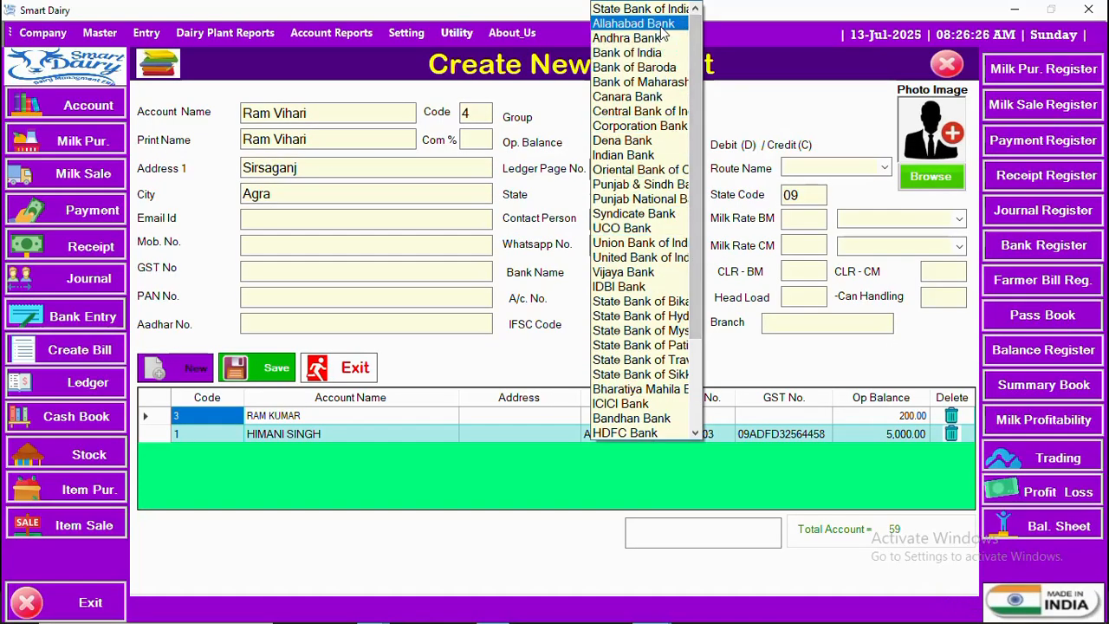
{"action": "scroll", "coordinate": [651, 147], "scroll_direction": "down", "scroll_amount": 3}
{"action": "scroll", "coordinate": [654, 169], "scroll_direction": "up", "scroll_amount": 3}
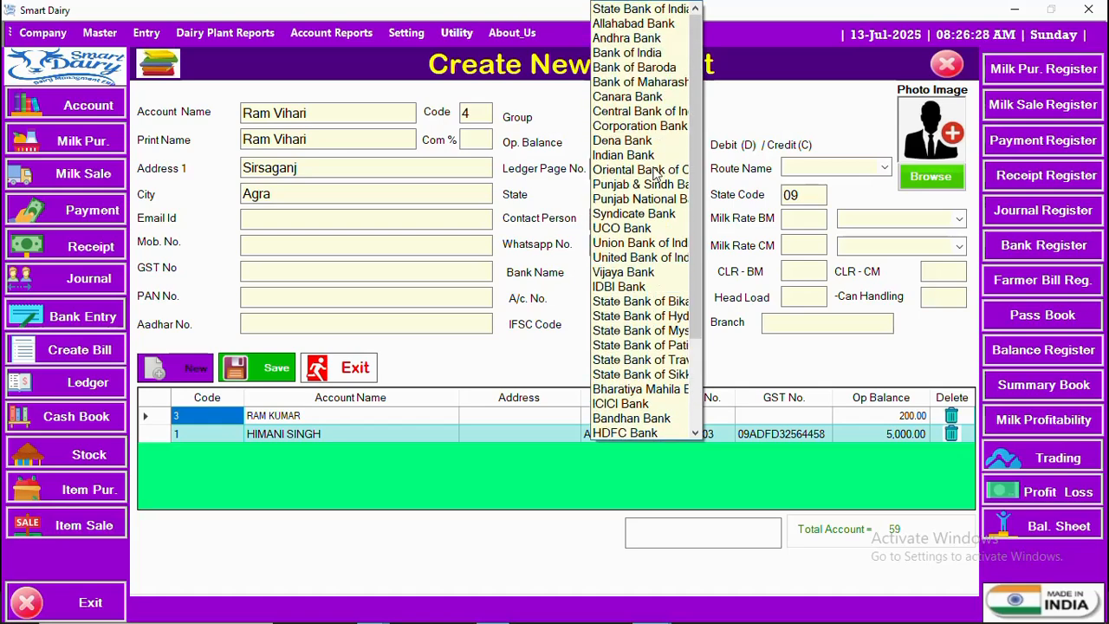
{"action": "scroll", "coordinate": [643, 264], "scroll_direction": "down", "scroll_amount": 3}
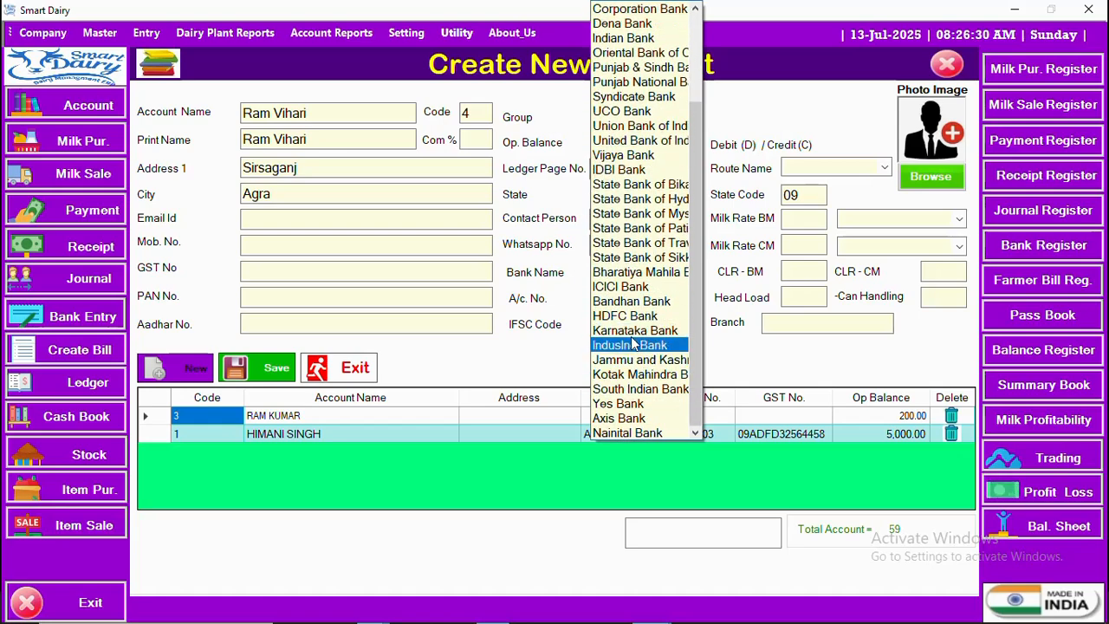
{"action": "left_click", "coordinate": [629, 321]}
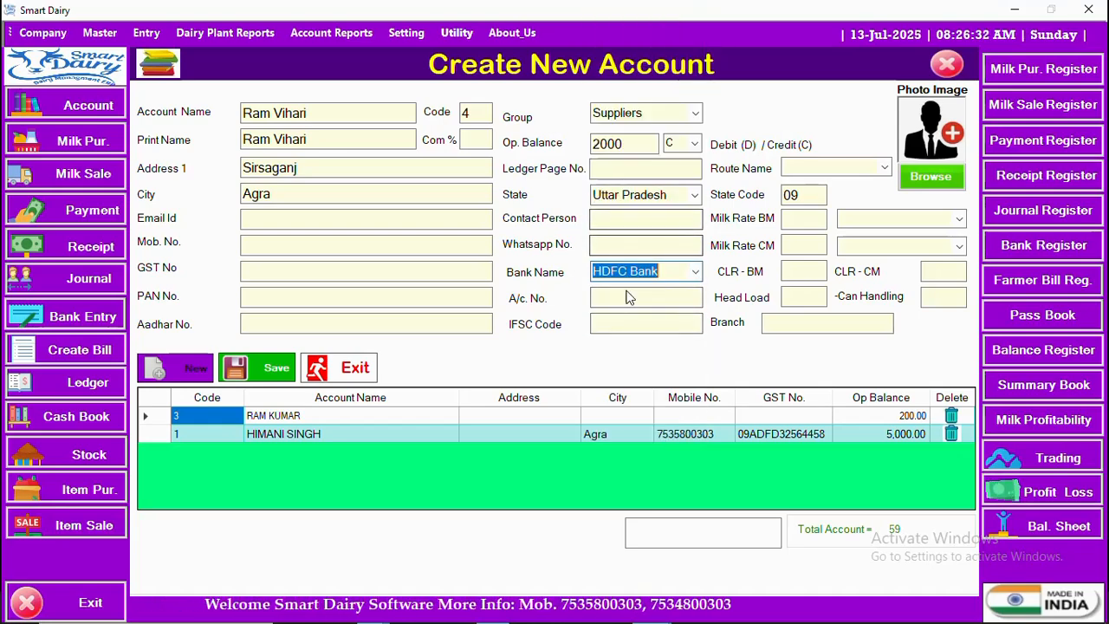
{"action": "left_click", "coordinate": [658, 321]}
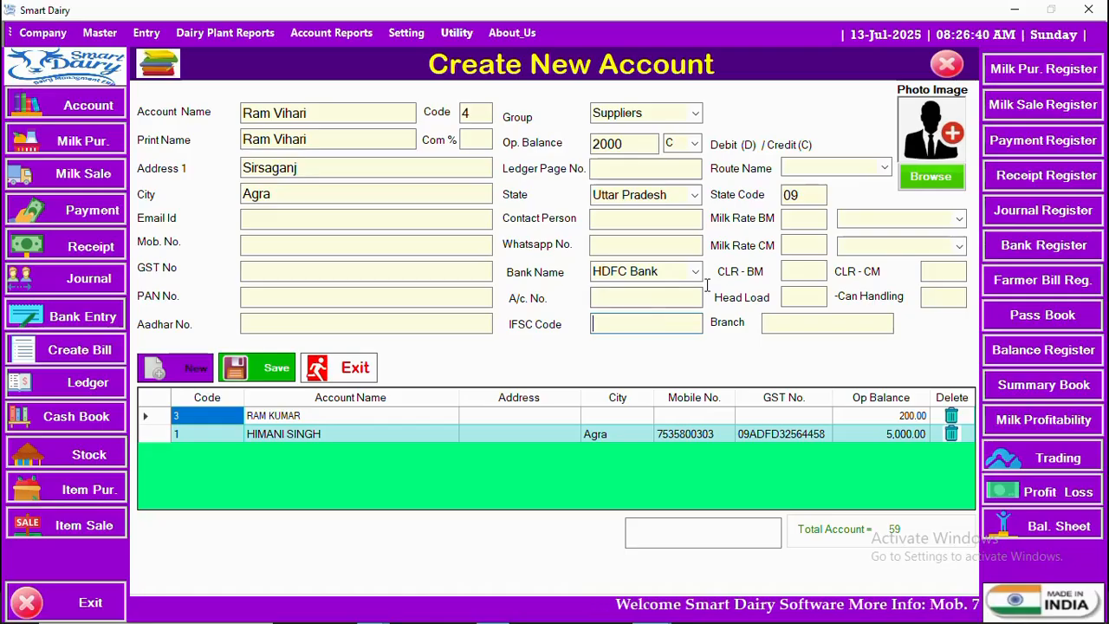
- Set the account's route name to Pandav Nagar
{"action": "left_click", "coordinate": [883, 169]}
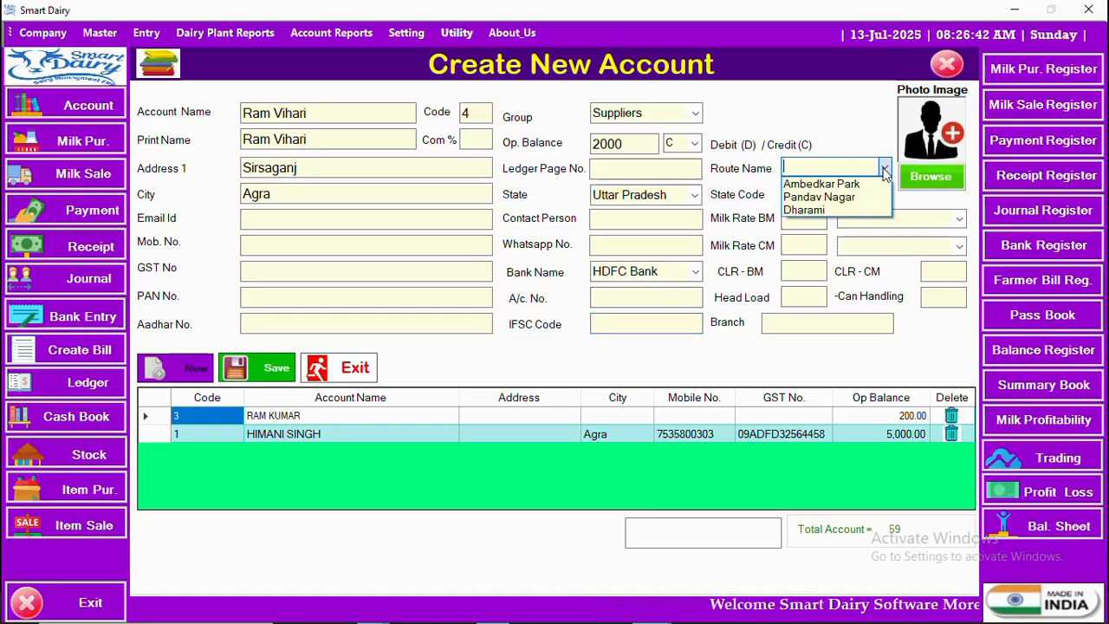
{"action": "left_click", "coordinate": [823, 199]}
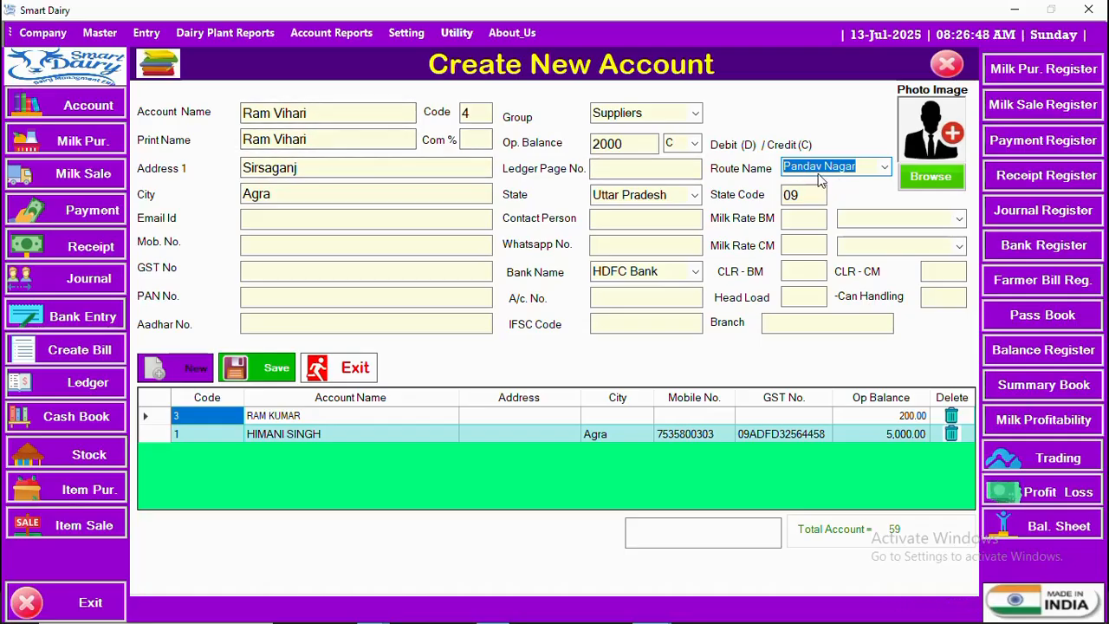
{"action": "left_click", "coordinate": [884, 170]}
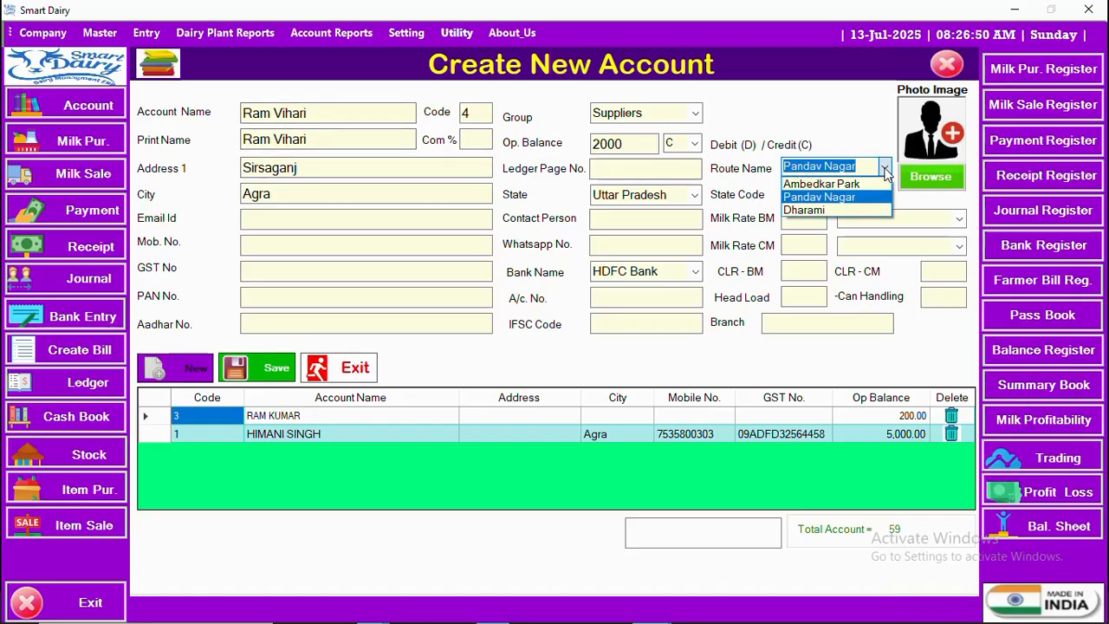
{"action": "left_click", "coordinate": [830, 199]}
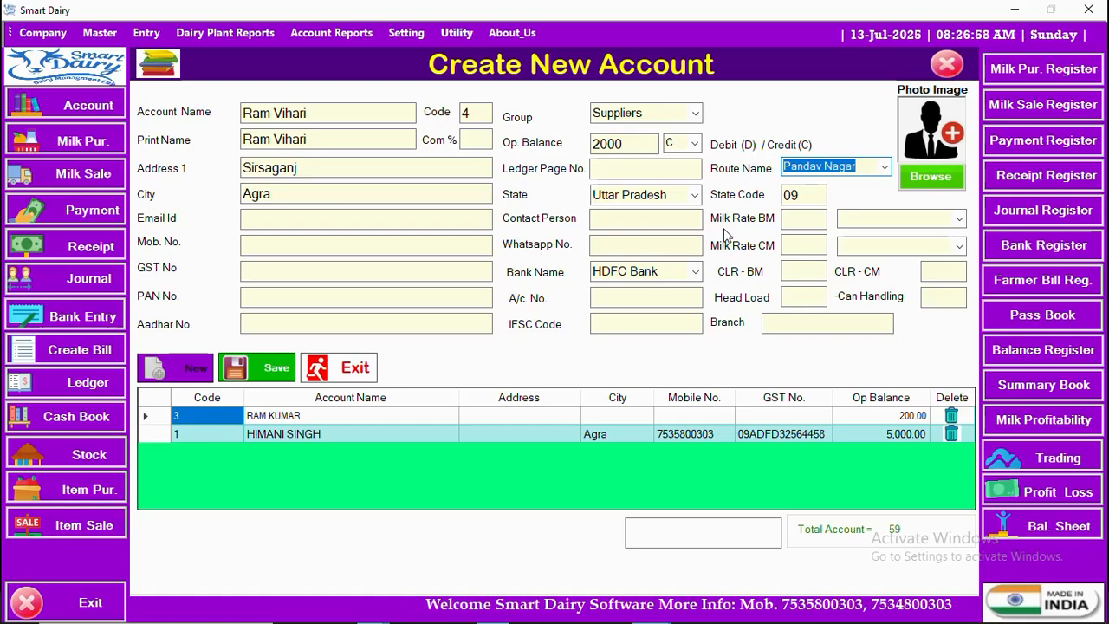
{"action": "key", "text": "Tab"}
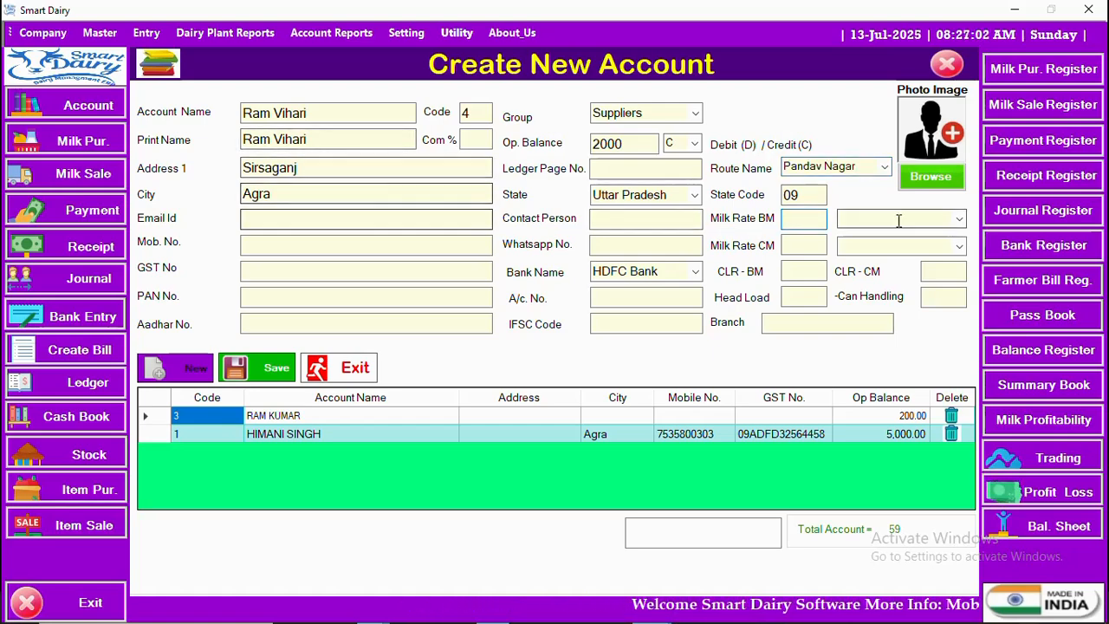
- Set the rate basis to Fat for both Milk Rate BM and Milk Rate CM
{"action": "left_click", "coordinate": [798, 248]}
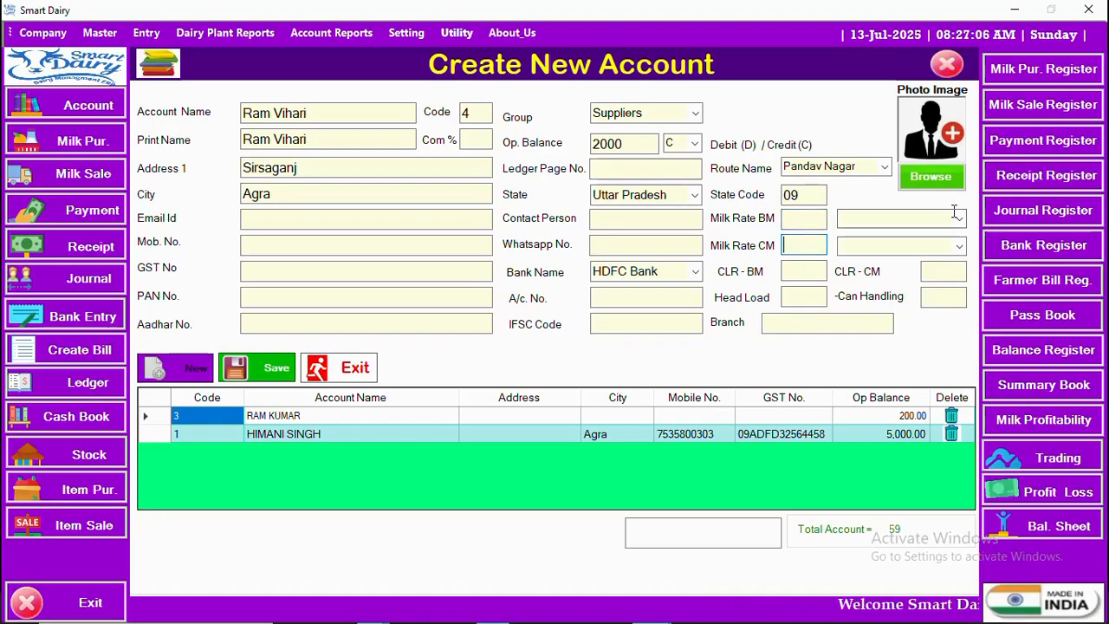
{"action": "left_click", "coordinate": [845, 237]}
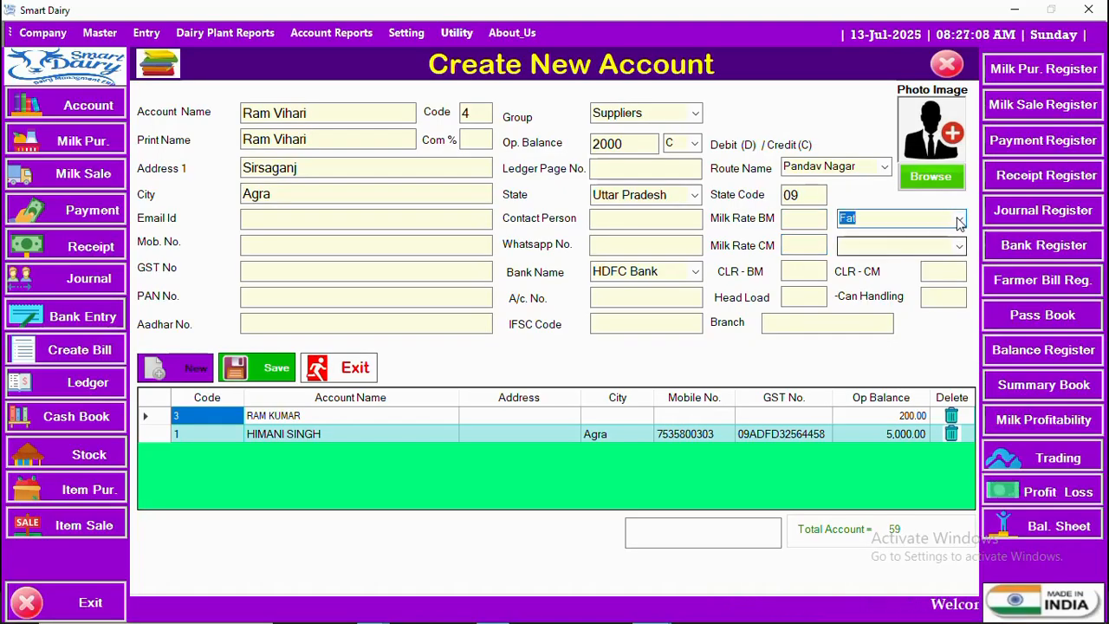
{"action": "left_click", "coordinate": [862, 265]}
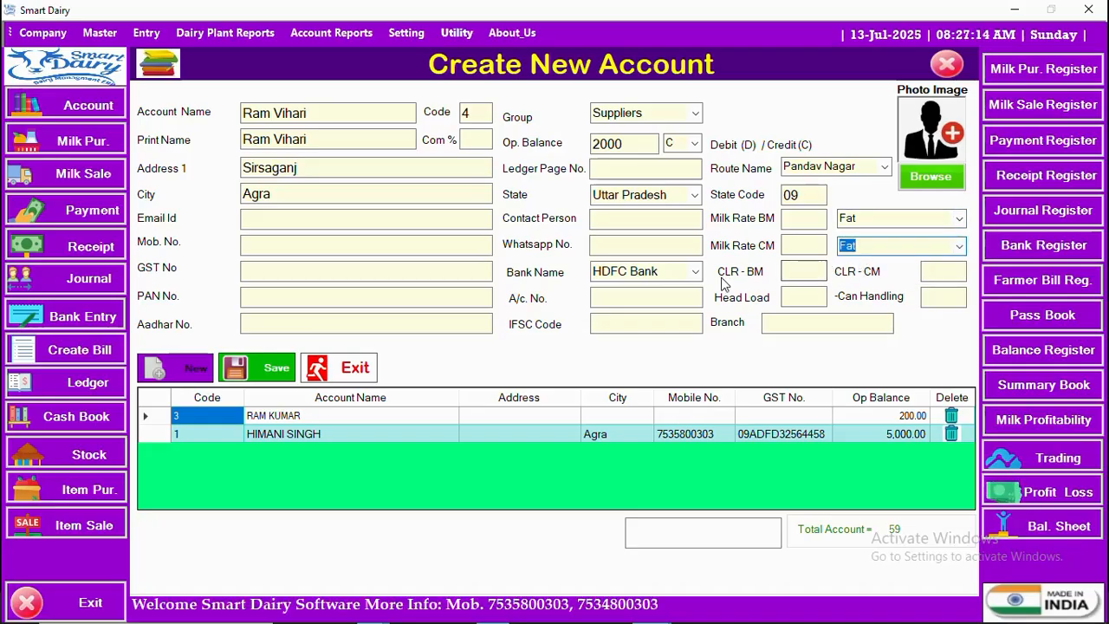
{"action": "left_click", "coordinate": [797, 272]}
{"action": "left_click", "coordinate": [949, 270]}
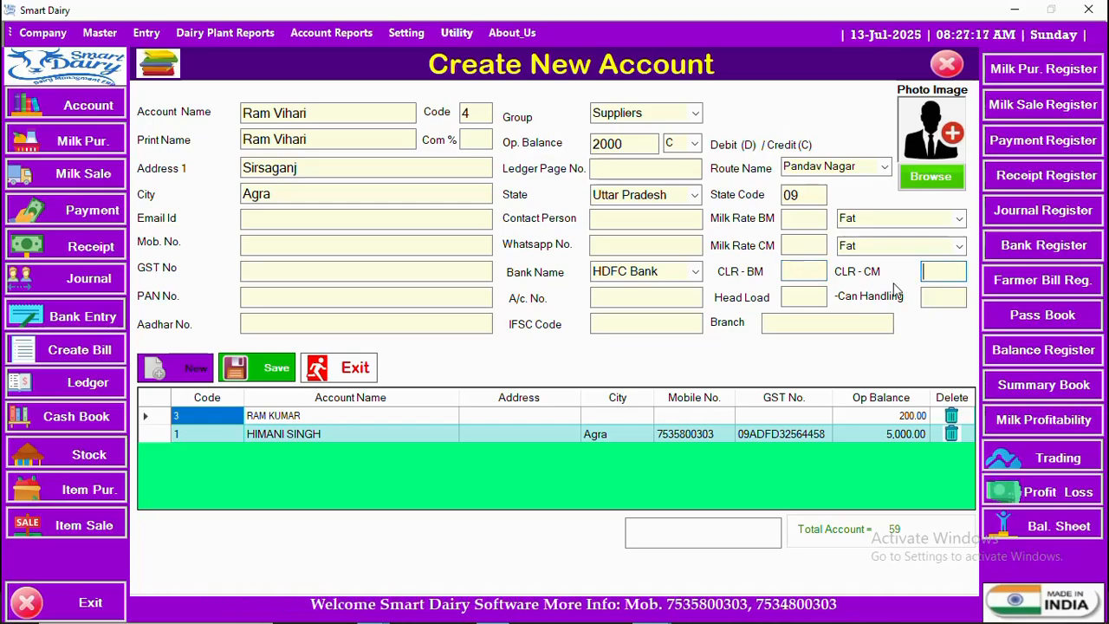
{"action": "left_click", "coordinate": [802, 272]}
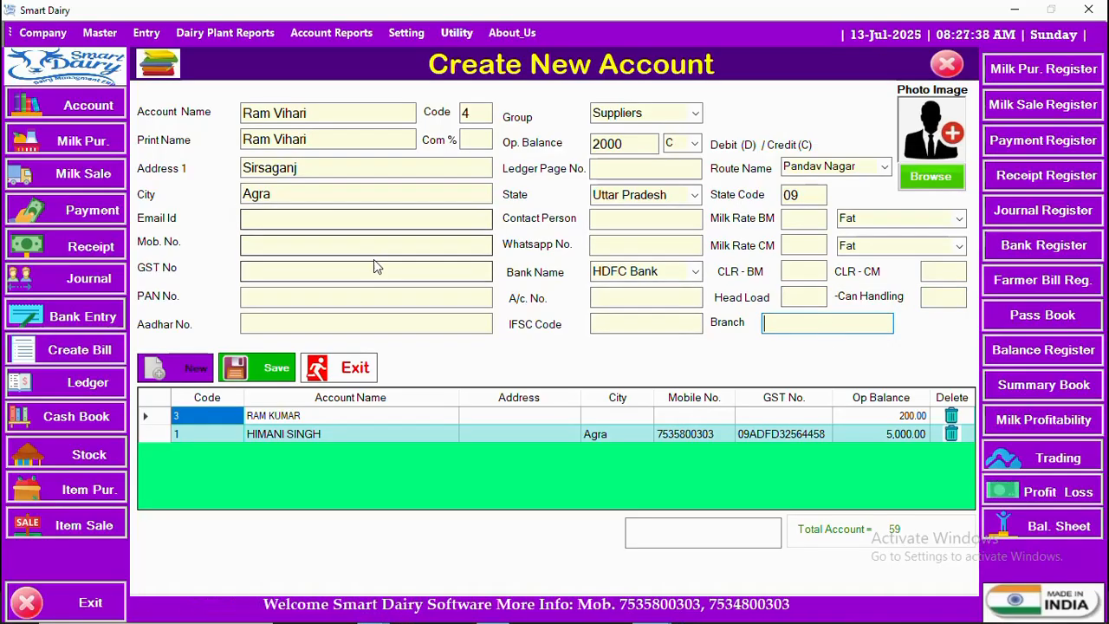
- Attach the Header picture from the Pictures folder as the account's photo and save the new account
{"action": "left_click", "coordinate": [929, 178]}
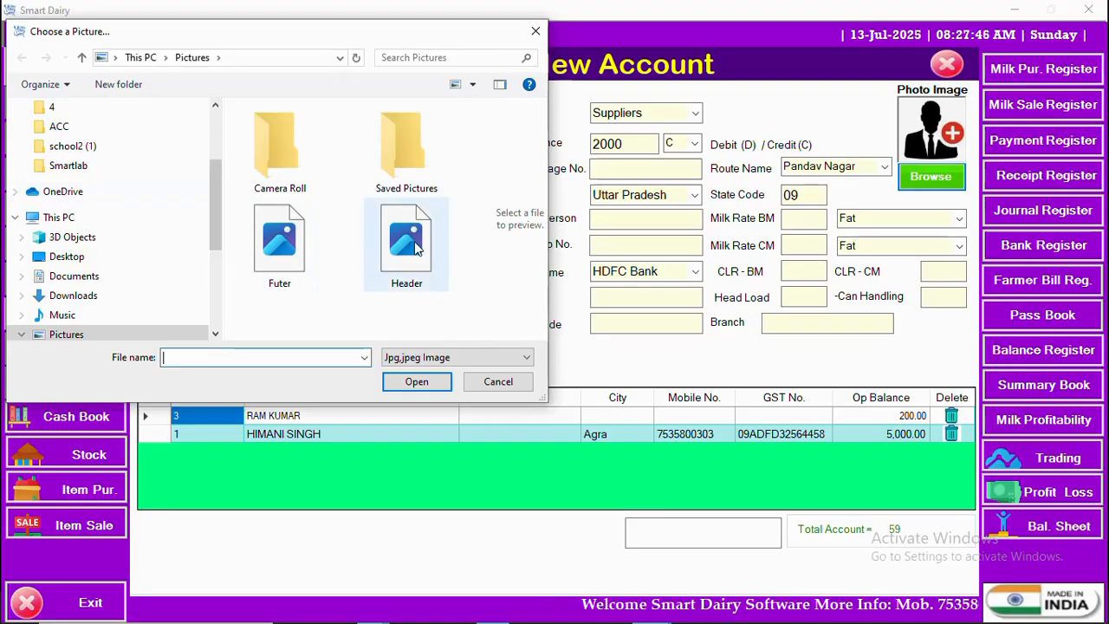
{"action": "double_click", "coordinate": [407, 240]}
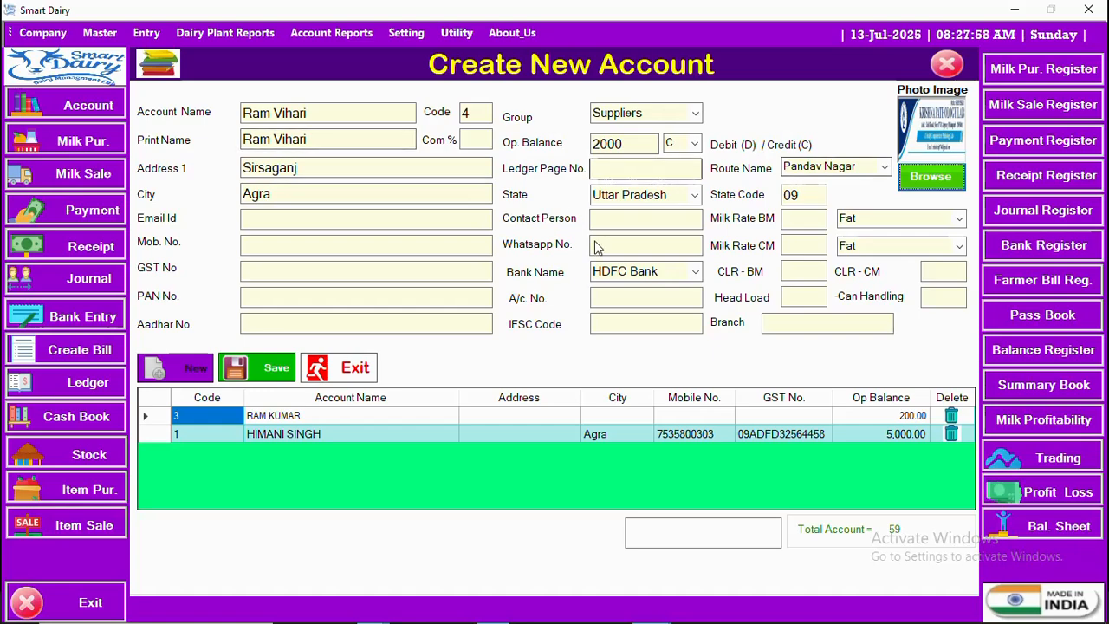
{"action": "left_click", "coordinate": [269, 370]}
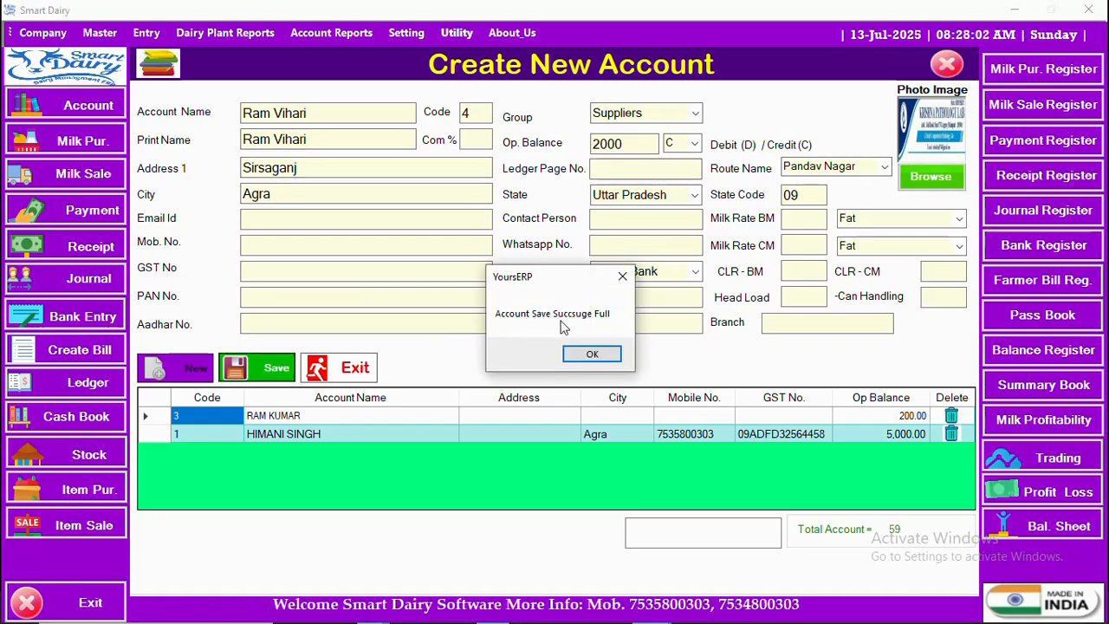
{"action": "left_click", "coordinate": [592, 354]}
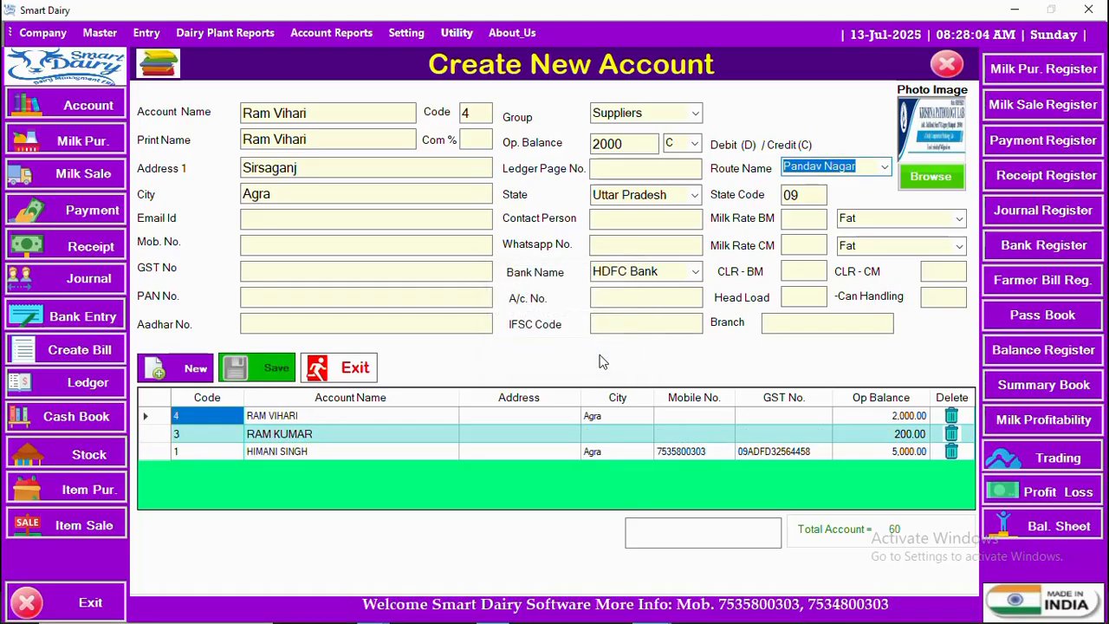
- Close the account creation form and return to the dashboard
{"action": "left_click", "coordinate": [292, 417]}
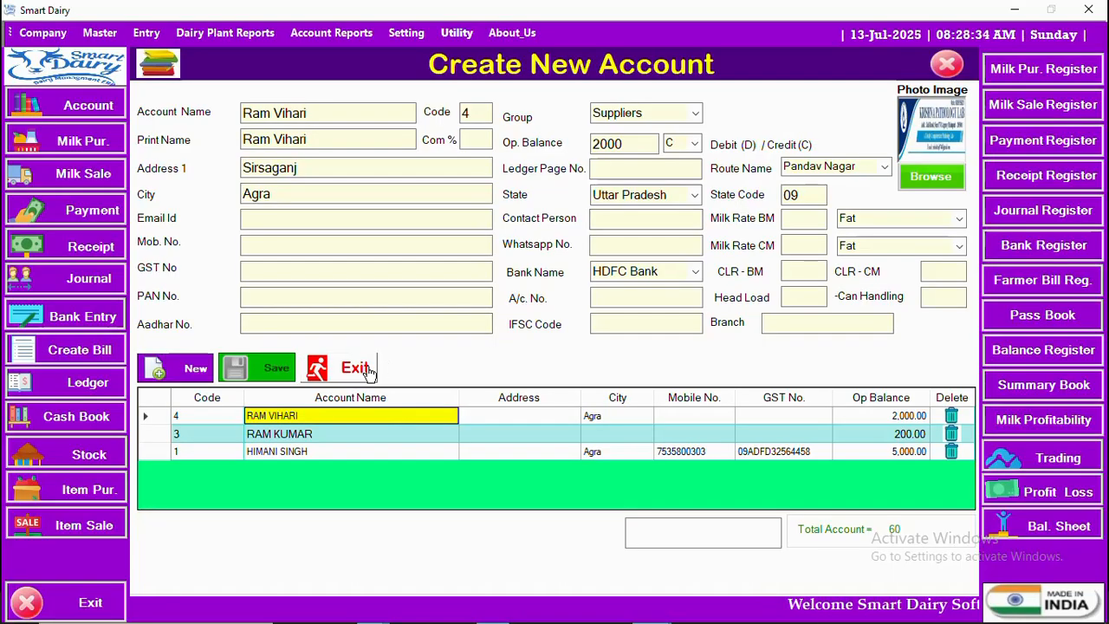
{"action": "left_click", "coordinate": [948, 65]}
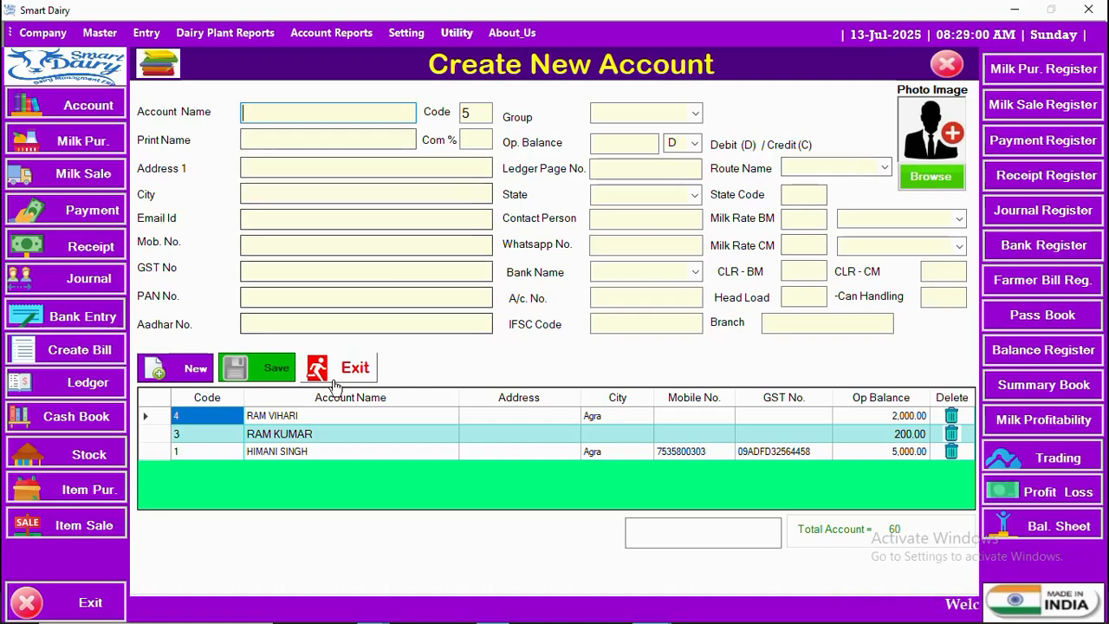
{"action": "left_click", "coordinate": [947, 68]}
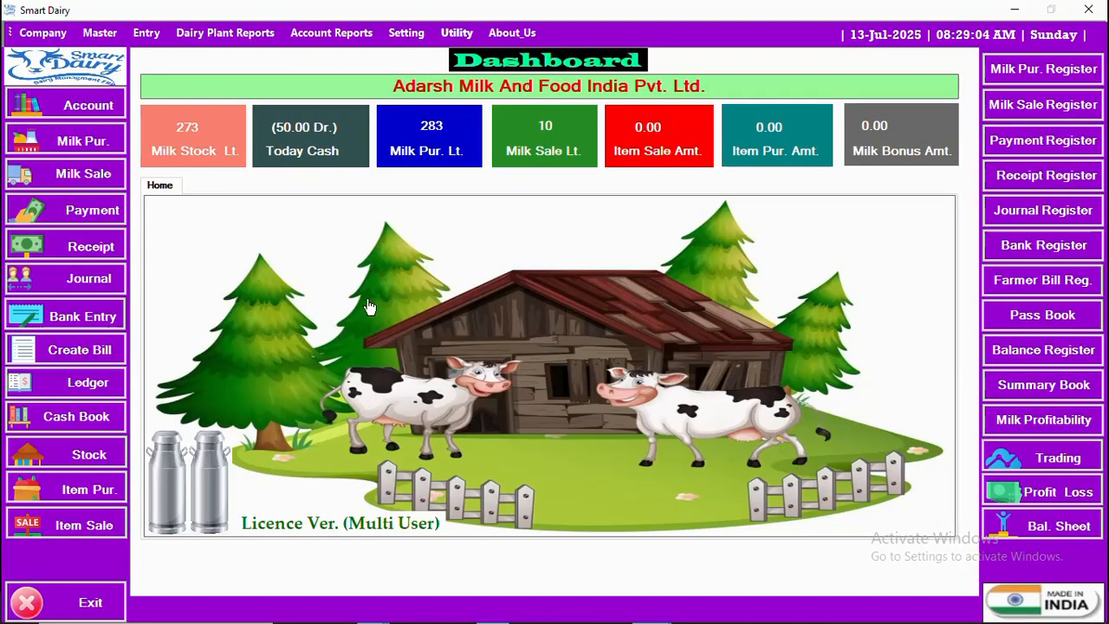
- Reopen the account creation form and exit it again
{"action": "left_click", "coordinate": [53, 105]}
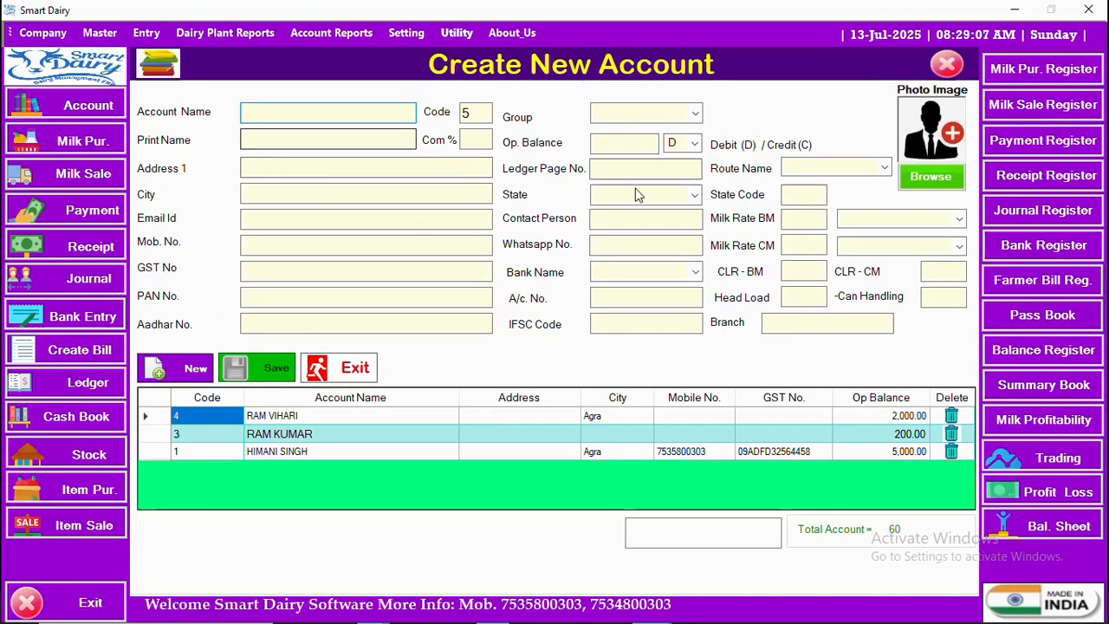
{"action": "left_click", "coordinate": [362, 370]}
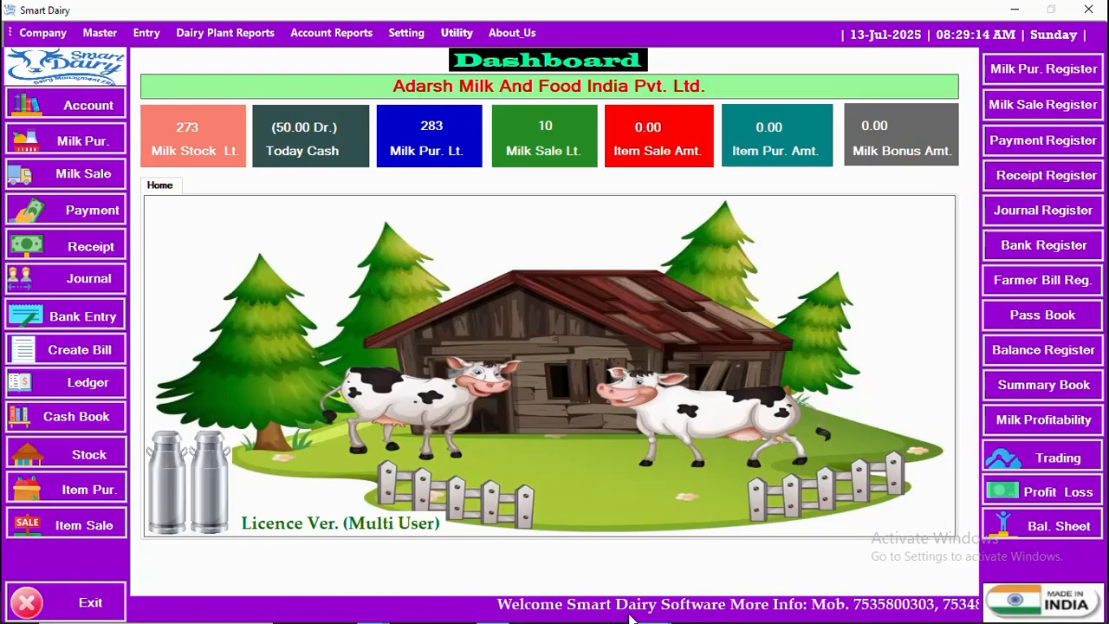
{"action": "key", "text": "super"}
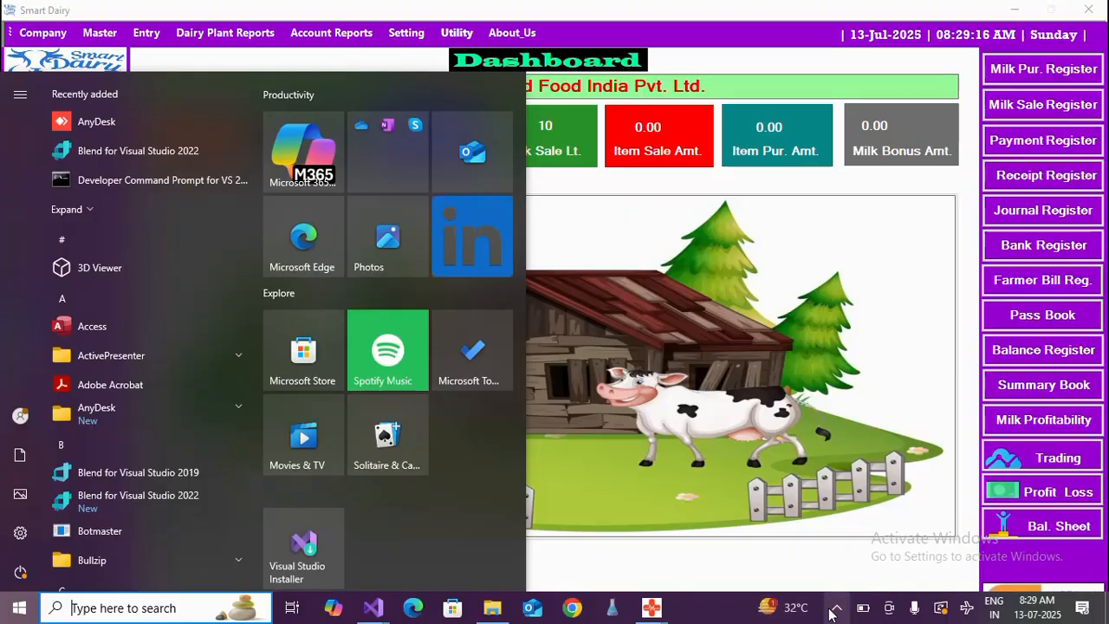